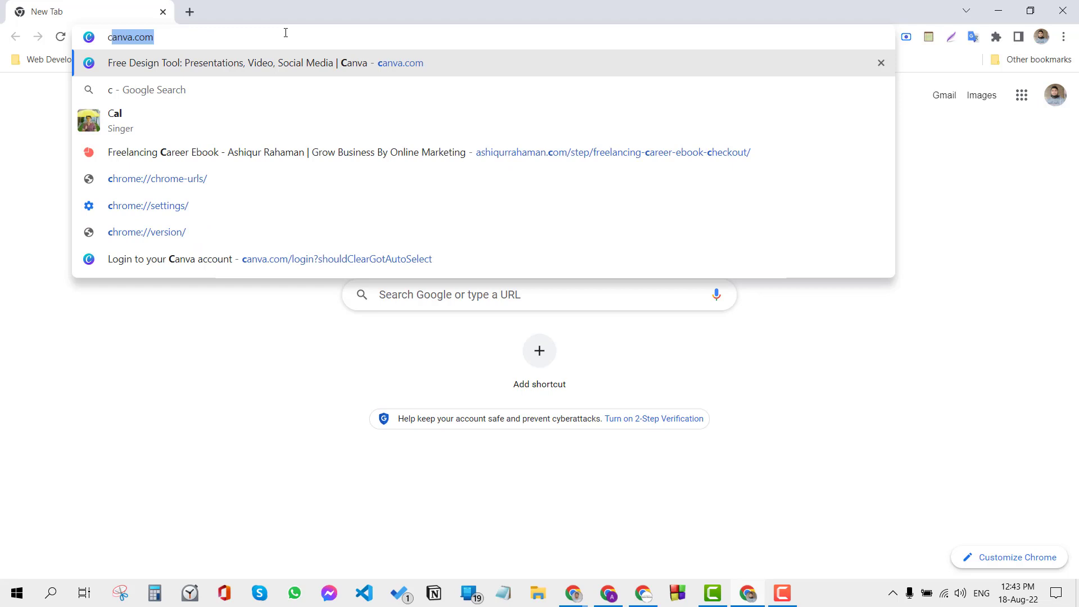
# Step: Open canva.com and sign up with the existing Google account
pyautogui.press('Return')
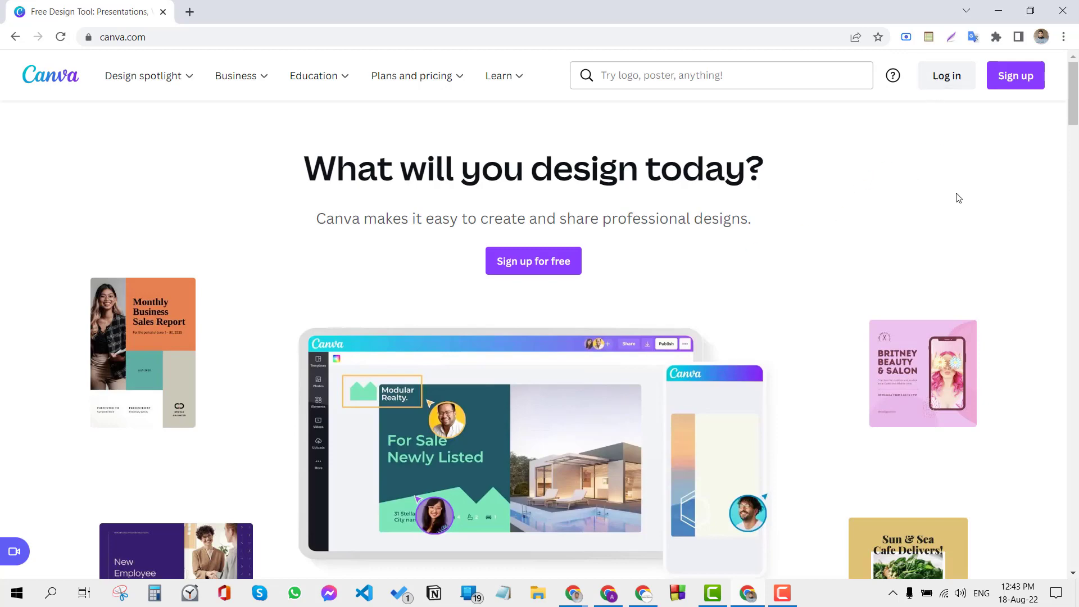
pyautogui.click(1017, 89)
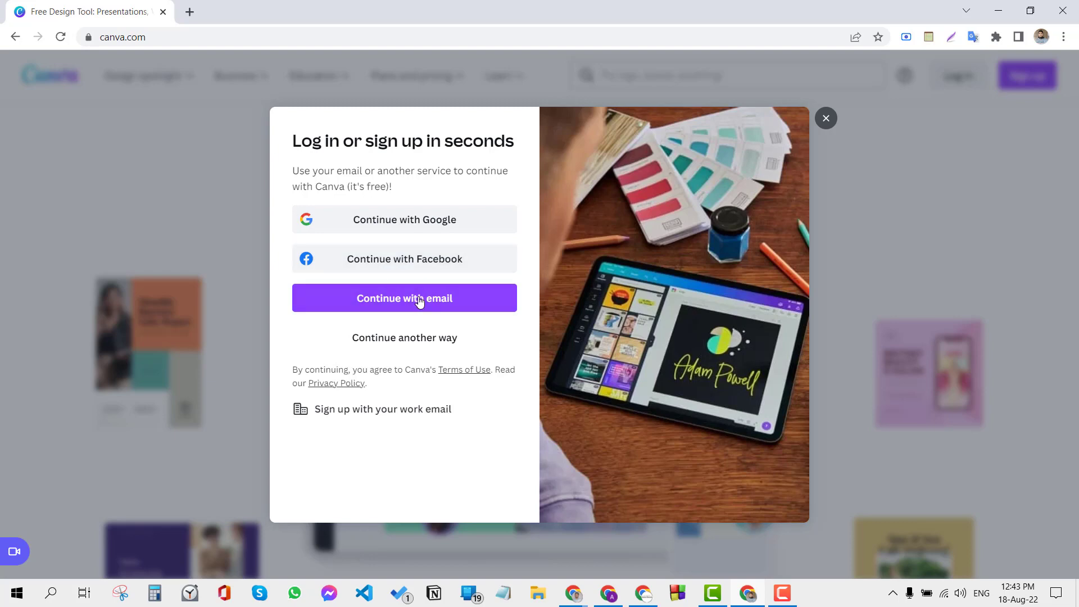
pyautogui.click(471, 230)
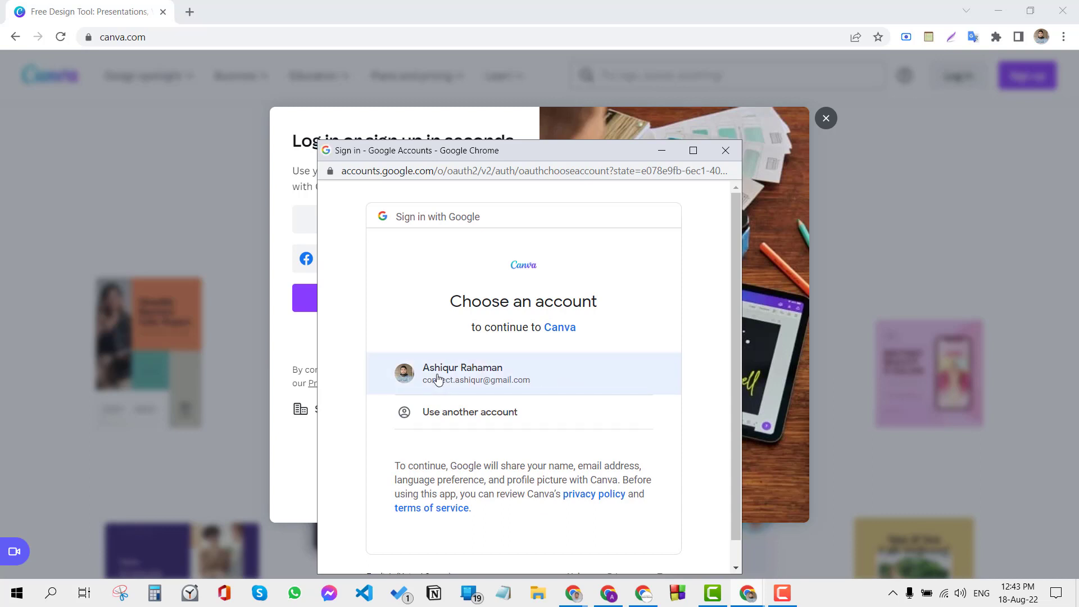
pyautogui.click(438, 380)
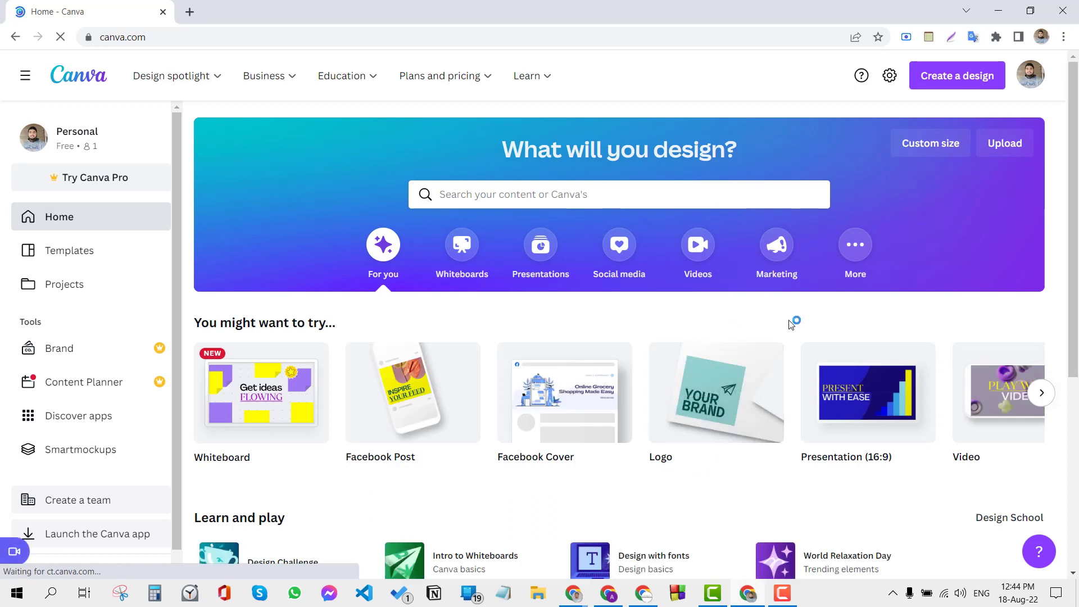
# Step: Search the design types for "logo" and create a new blank Logo design
pyautogui.click(947, 86)
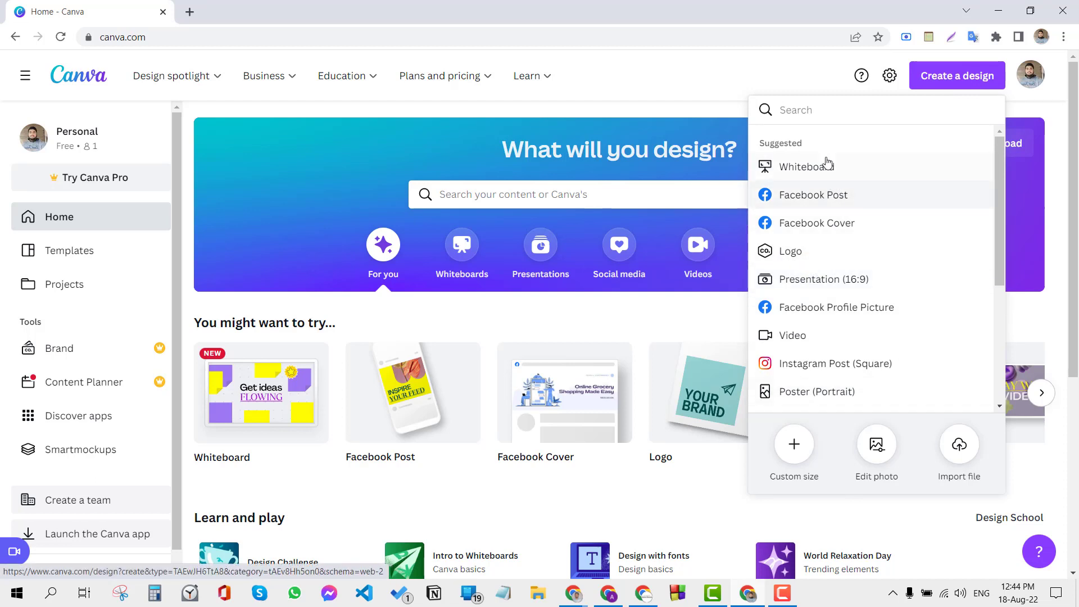
pyautogui.write('logo')
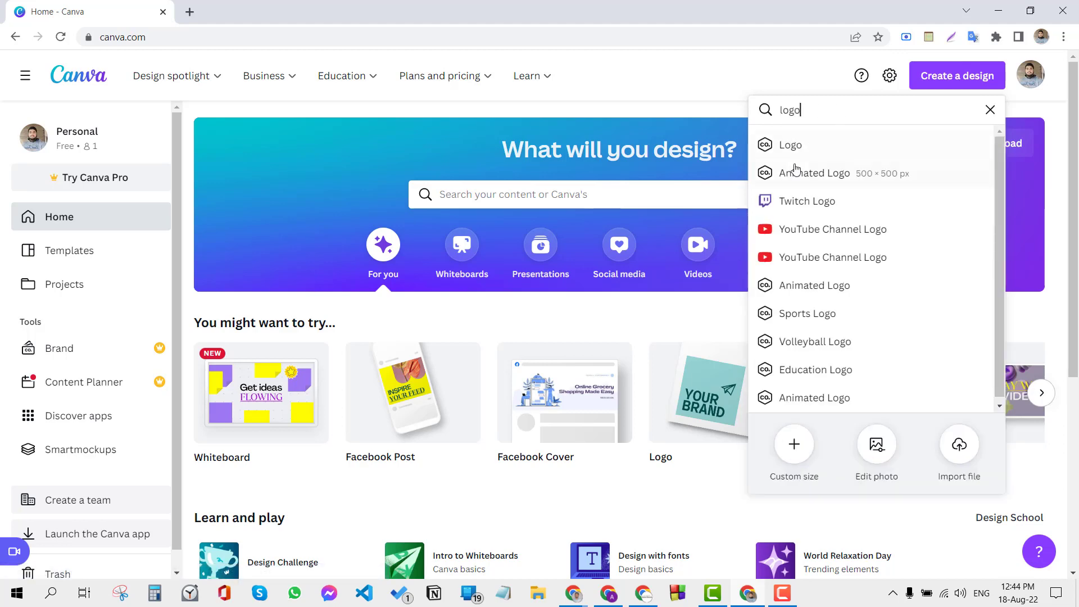
pyautogui.click(876, 159)
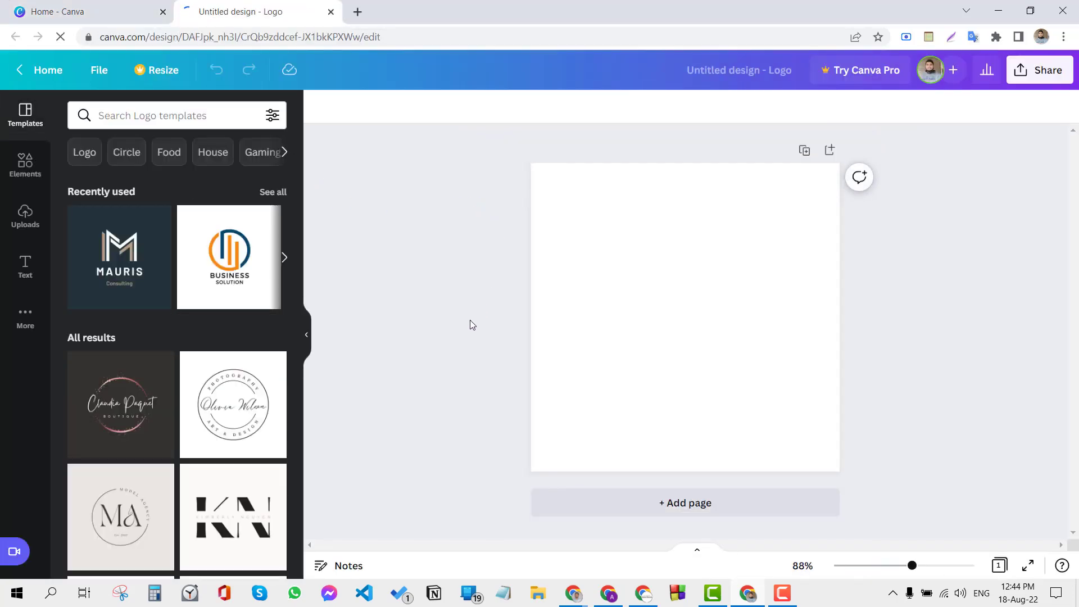
# Step: Browse the logo templates and apply the dark blue Chemical Science Center template to the page
pyautogui.scroll(-4, 176, 305)
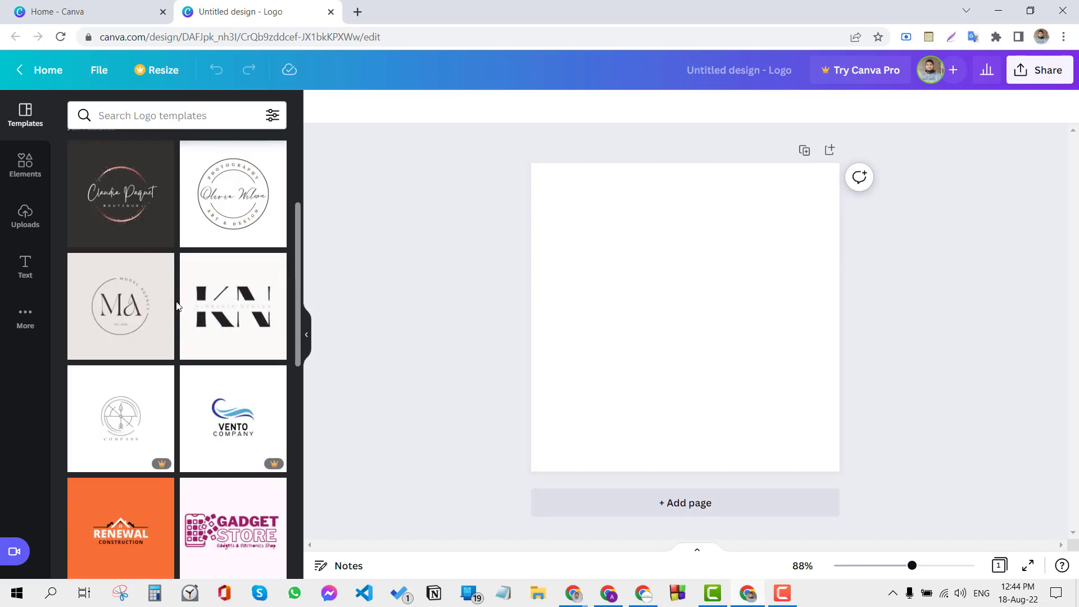
pyautogui.scroll(-4, 177, 306)
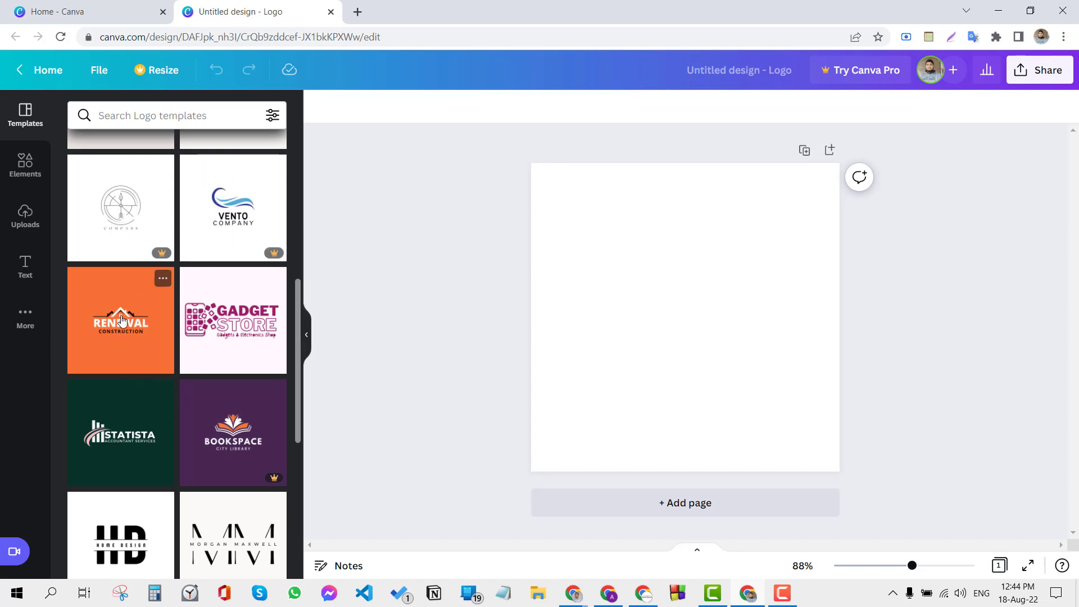
pyautogui.scroll(-7, 146, 394)
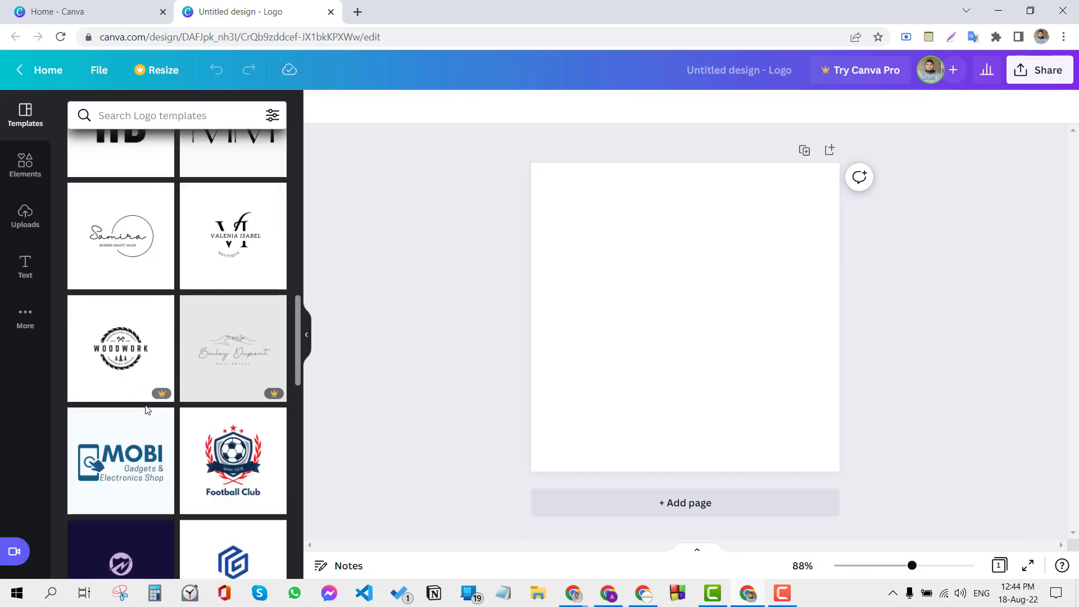
pyautogui.scroll(-8, 145, 427)
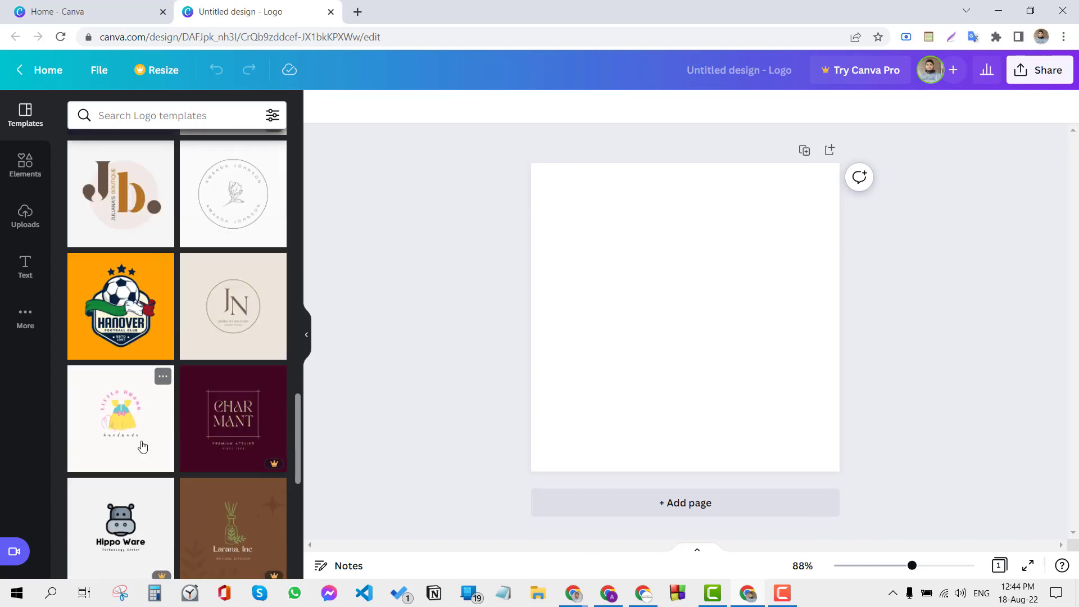
pyautogui.scroll(-6, 140, 448)
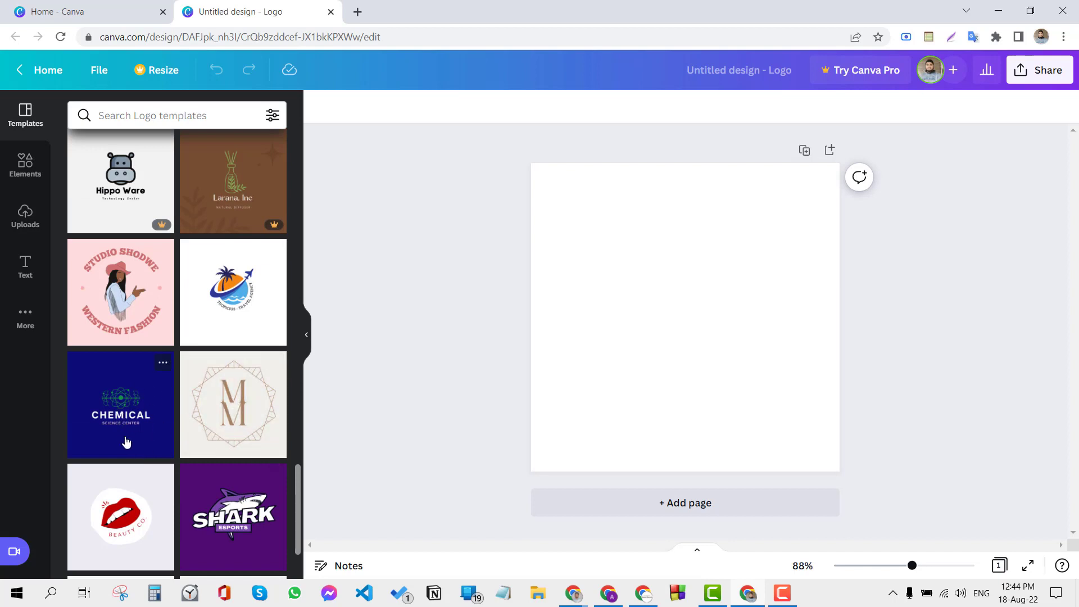
pyautogui.click(118, 422)
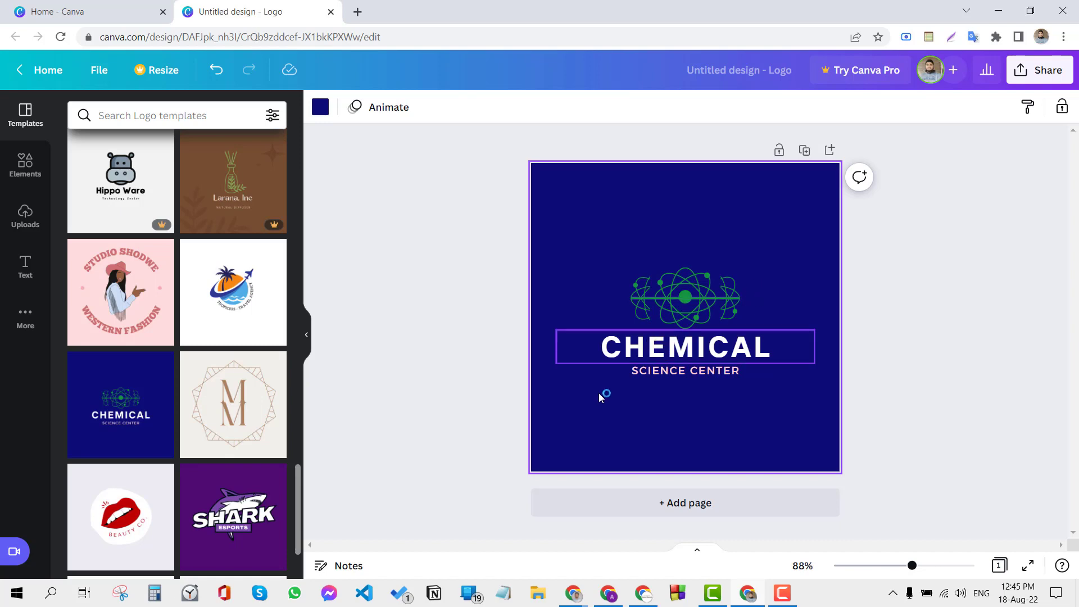
# Step: Apply the black-and-white WA monogram logo template to the page
pyautogui.scroll(-5, 229, 448)
pyautogui.scroll(-6, 230, 448)
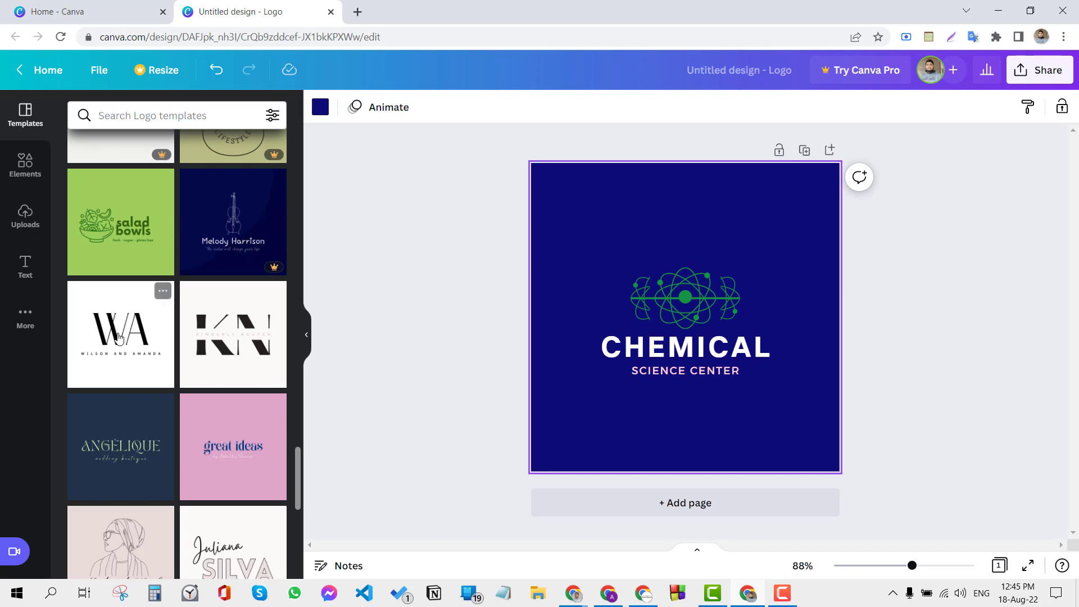
pyautogui.click(122, 345)
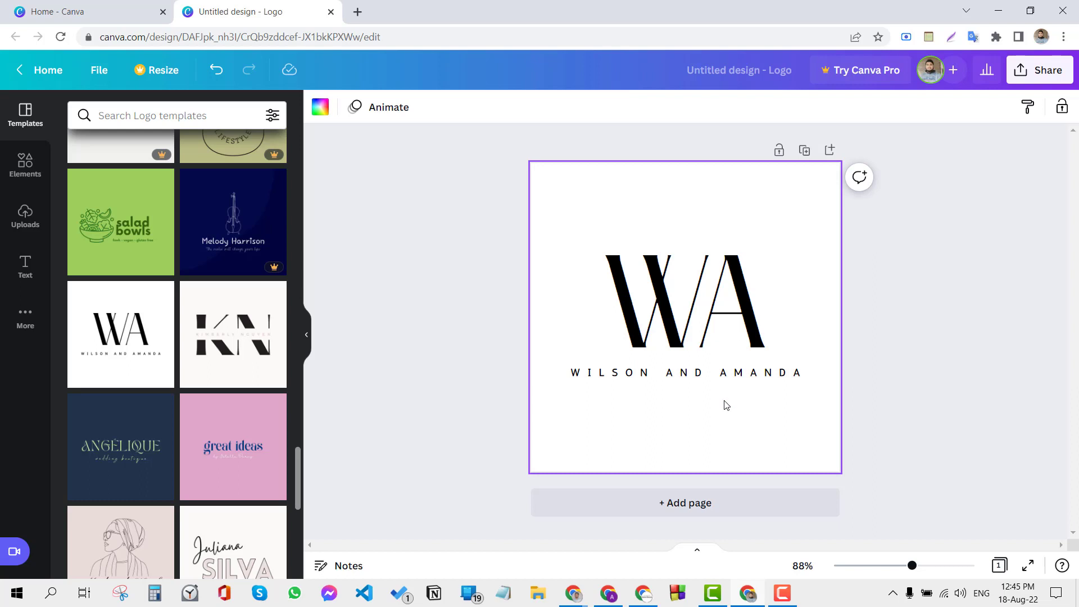
# Step: Replace the small tagline under the WA monogram with "FB ADS SERVICE"
pyautogui.click(713, 374)
pyautogui.doubleClick(711, 375)
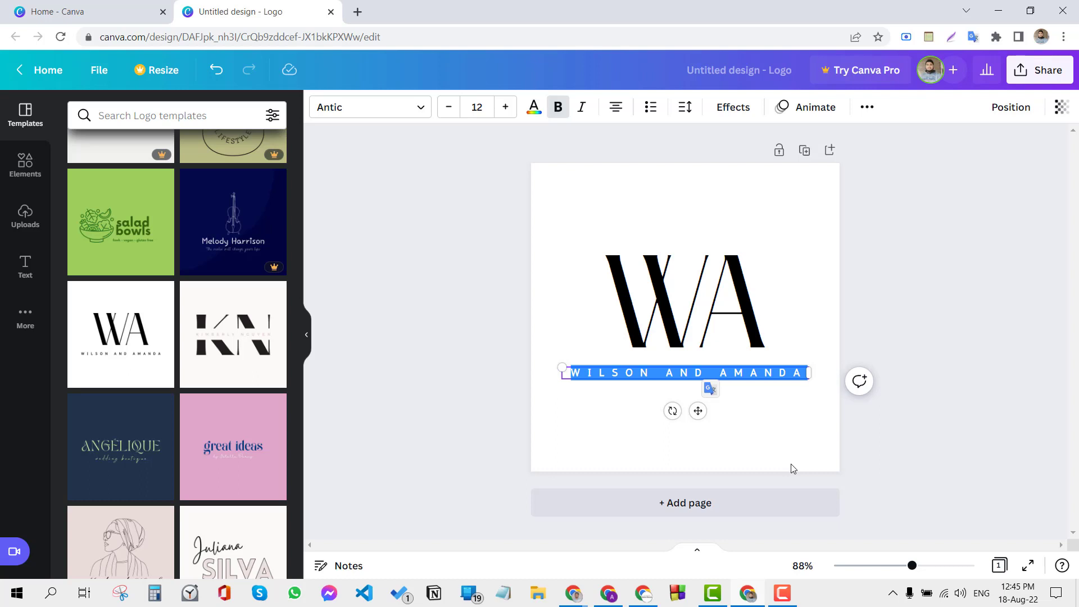
pyautogui.write('FB ADS')
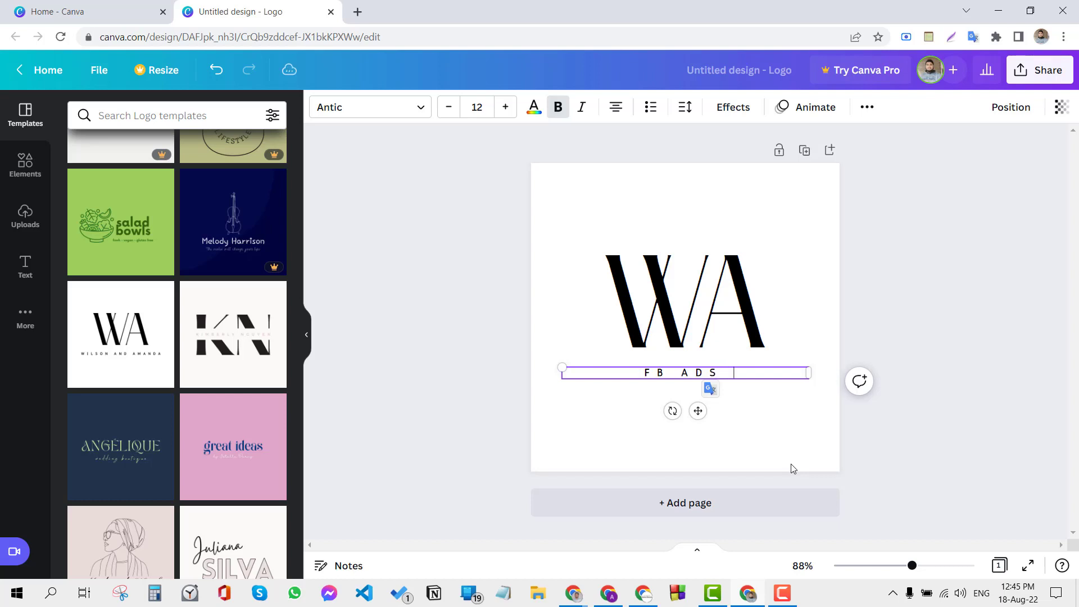
pyautogui.write(' SERVICE')
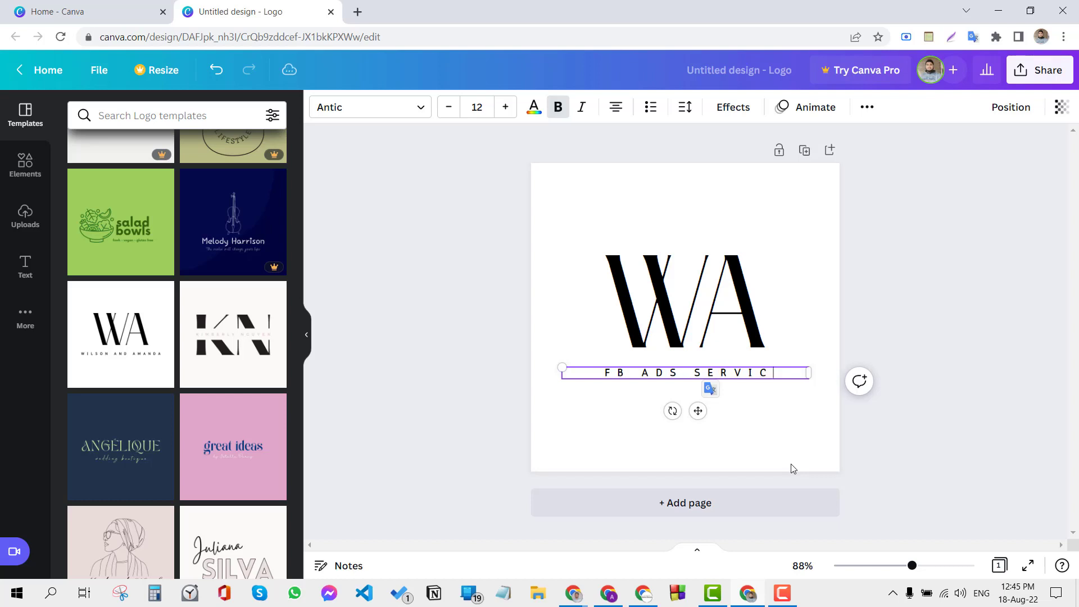
pyautogui.click(898, 328)
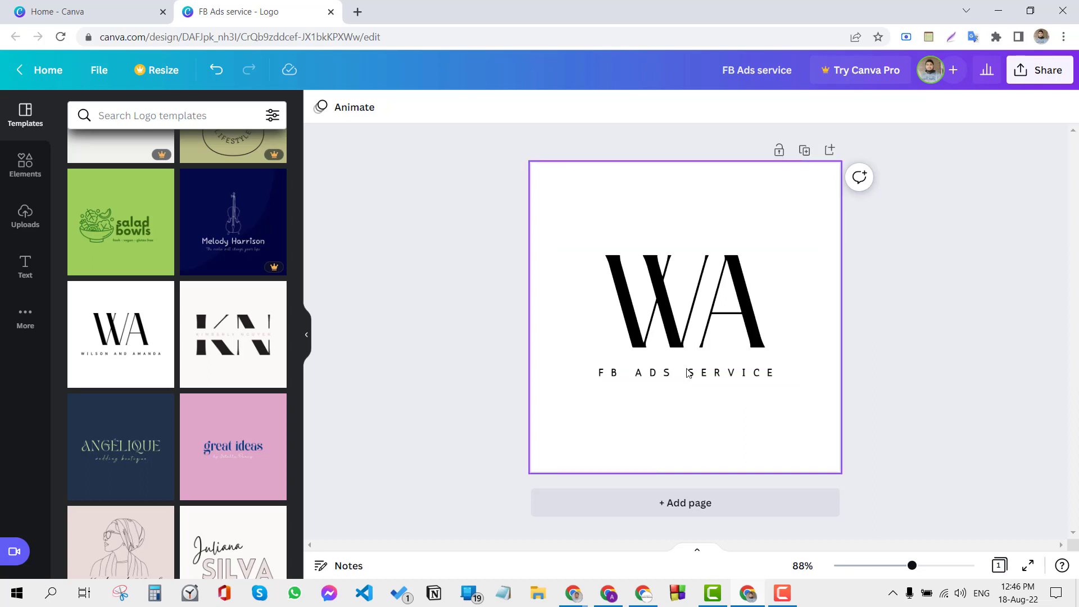
# Step: Delete the large WA monogram lettering above the FB ADS SERVICE tagline
pyautogui.click(654, 315)
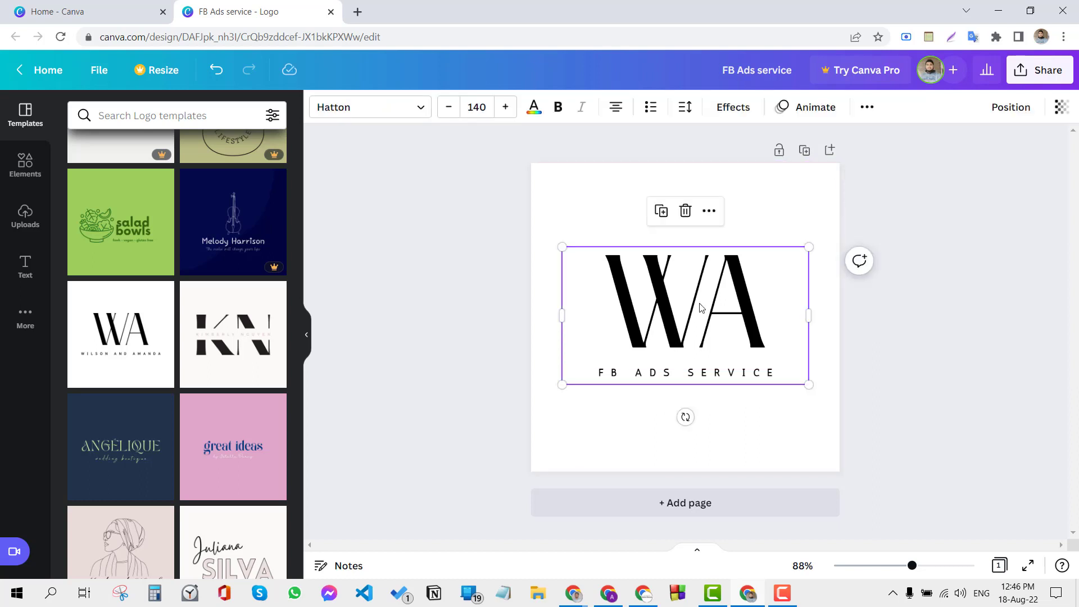
pyautogui.doubleClick(734, 308)
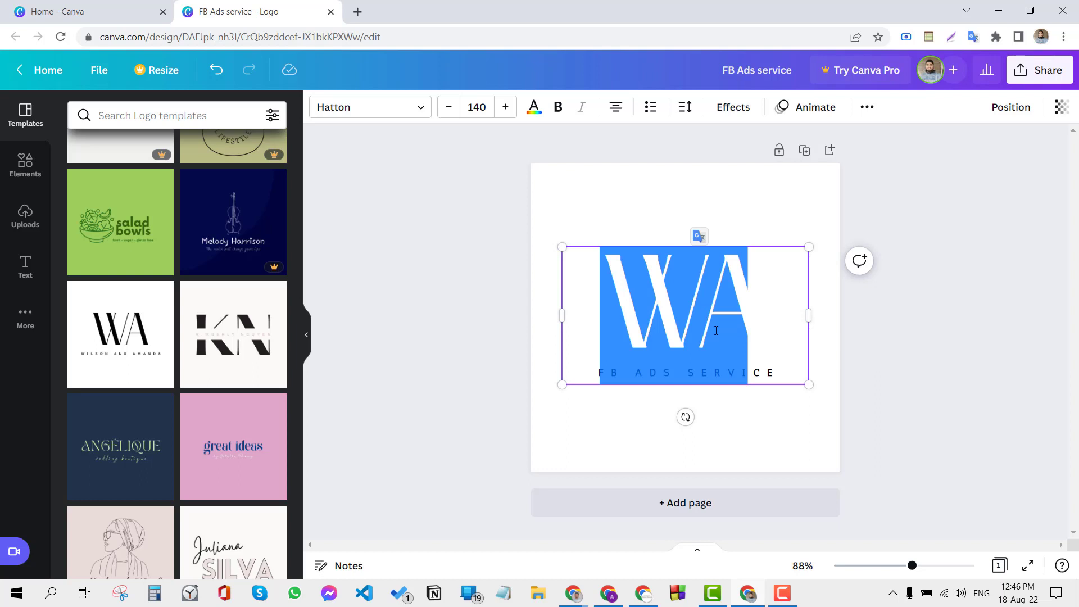
pyautogui.press('BackSpace')
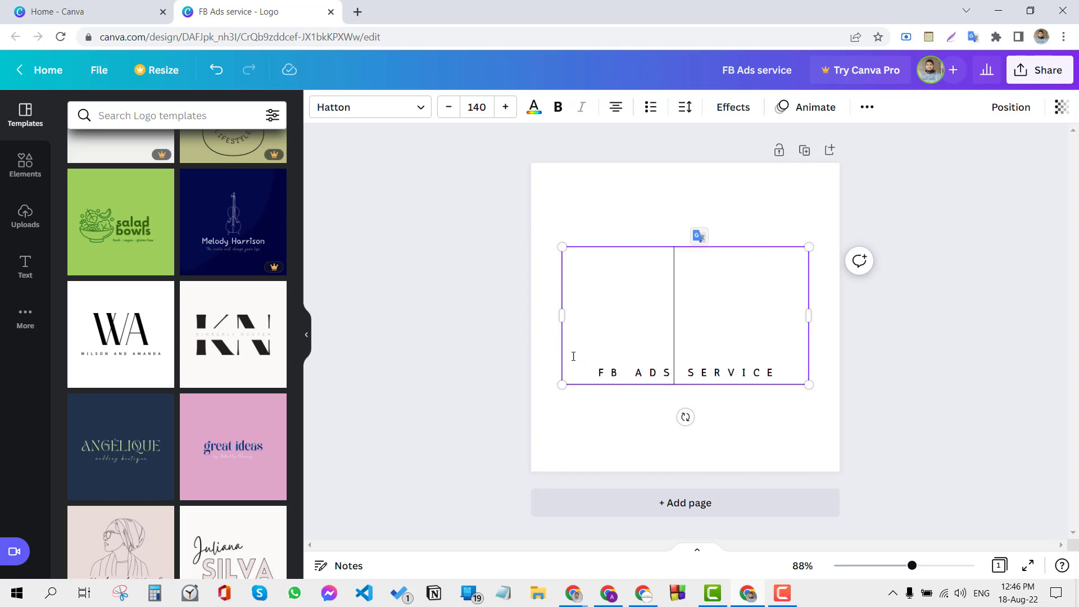
pyautogui.click(451, 316)
pyautogui.click(669, 373)
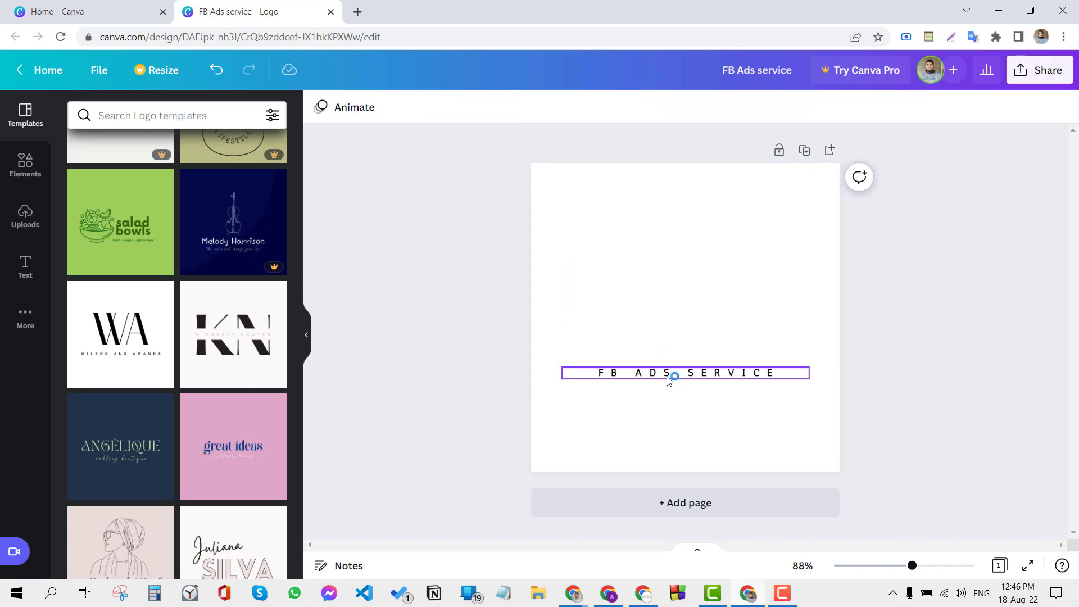
pyautogui.click(635, 293)
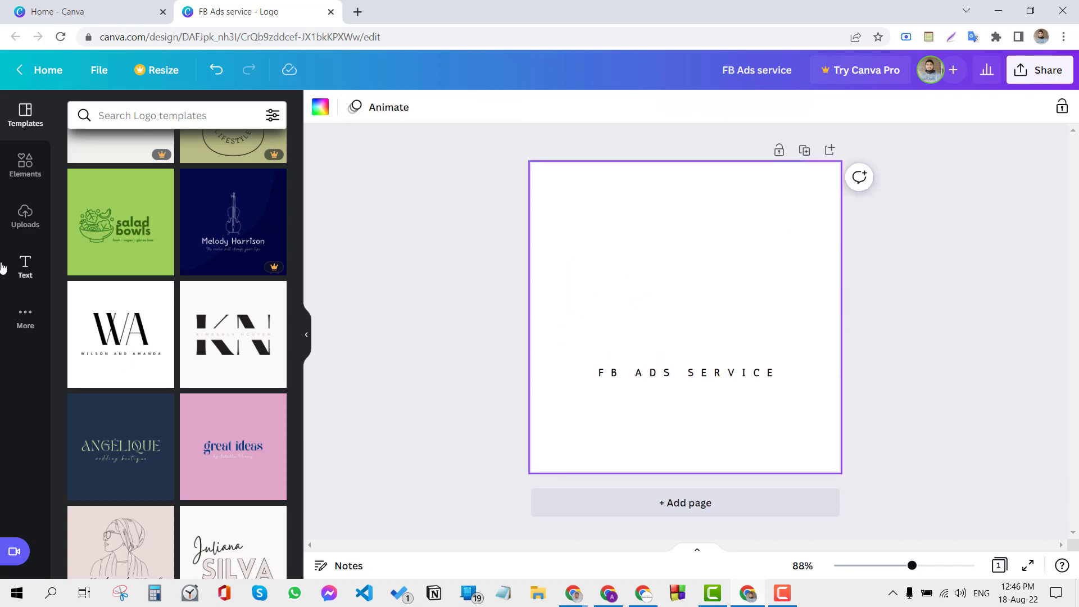
# Step: Search the elements for "marketing" and place the green light bulb graphic with a check mark just above the FB ADS SERVICE text
pyautogui.click(23, 169)
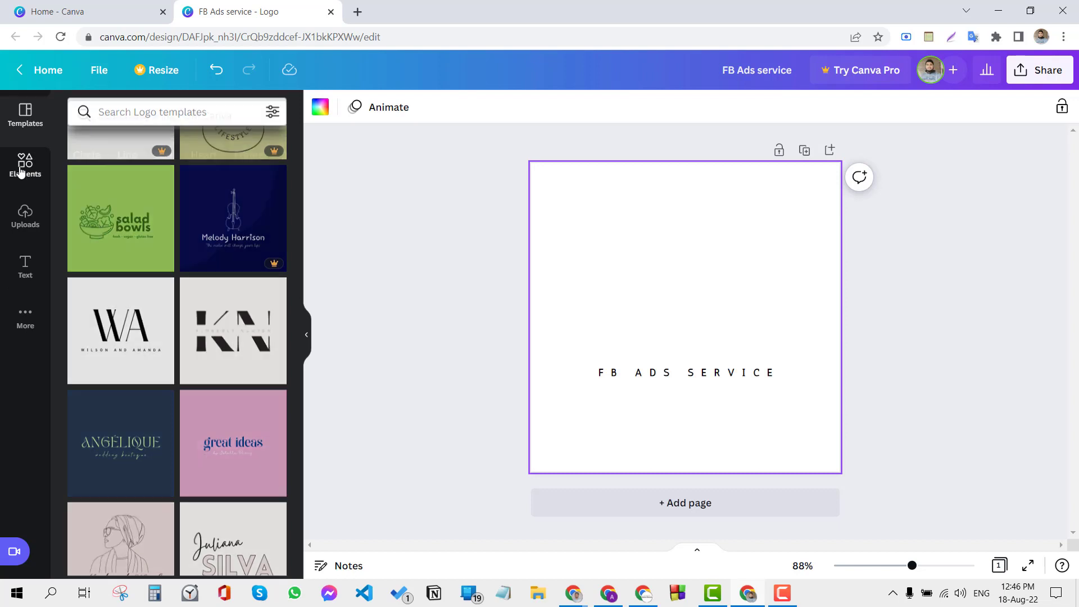
pyautogui.click(116, 118)
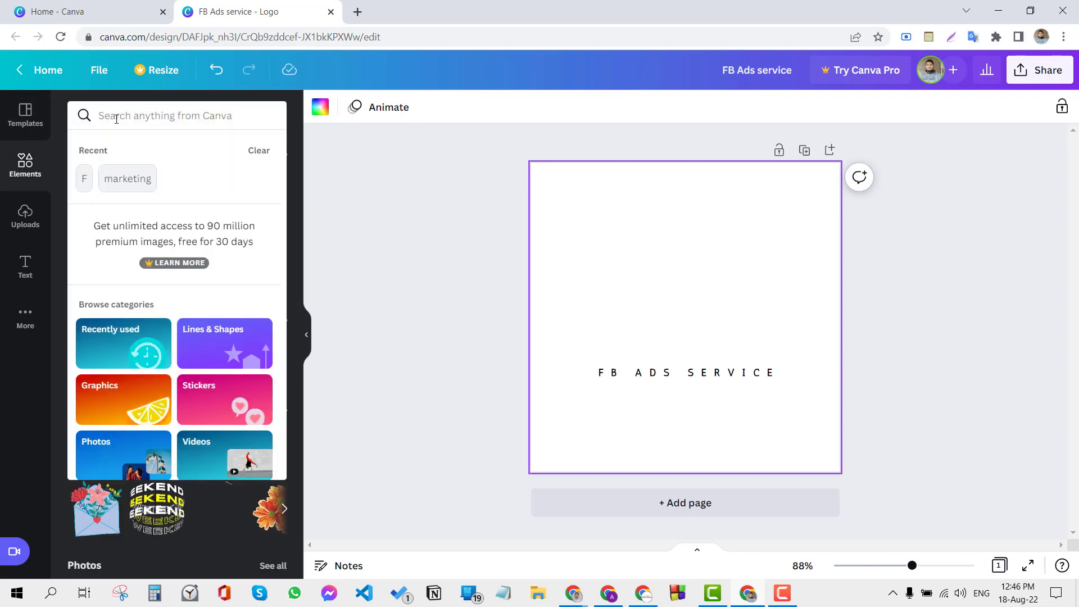
pyautogui.write('marketing')
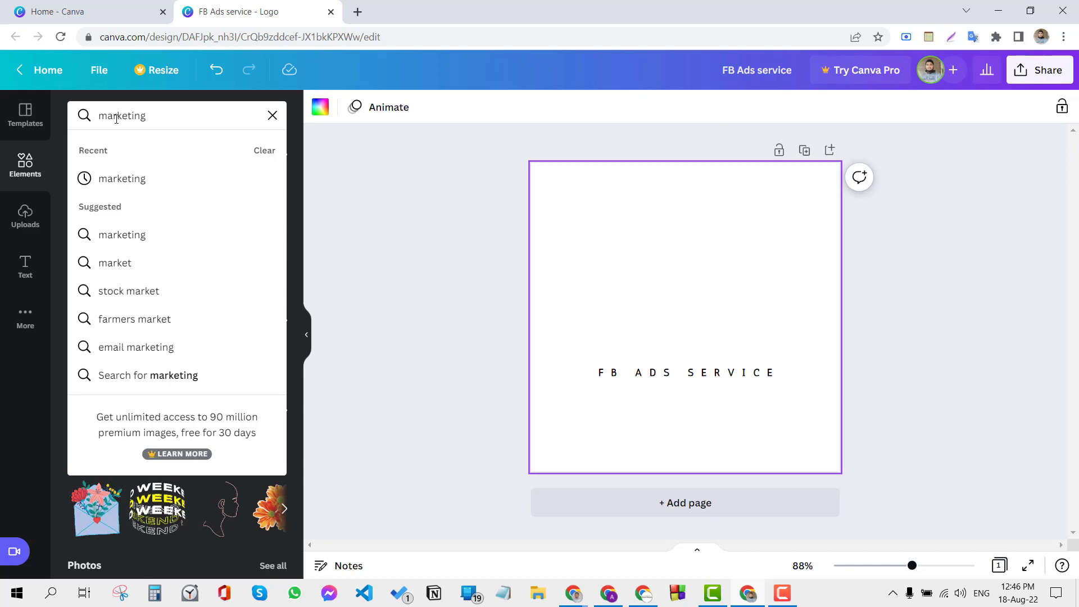
pyautogui.press('Return')
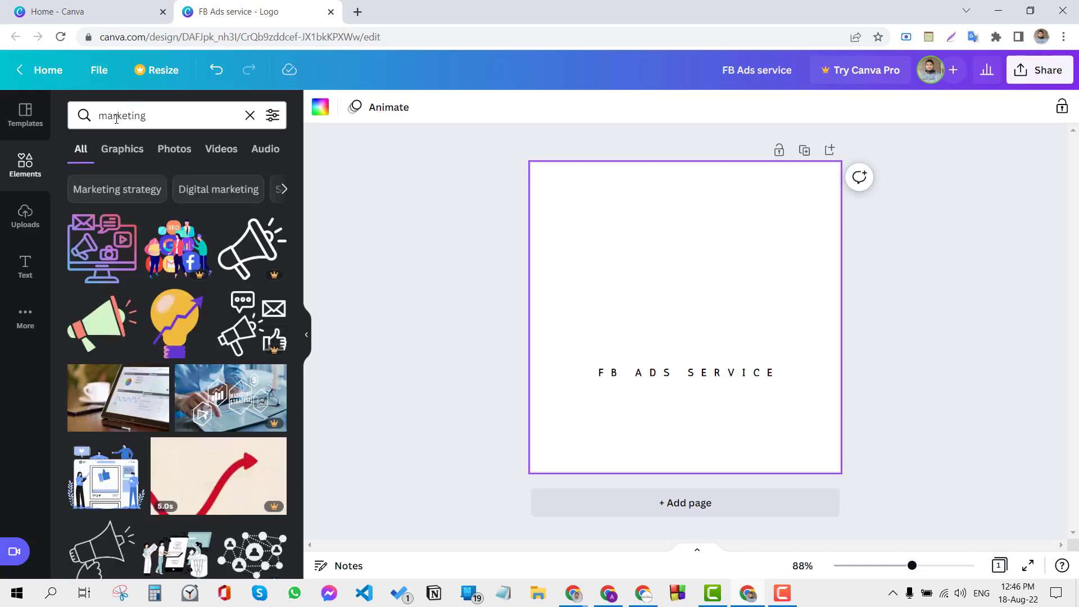
pyautogui.scroll(-5, 196, 337)
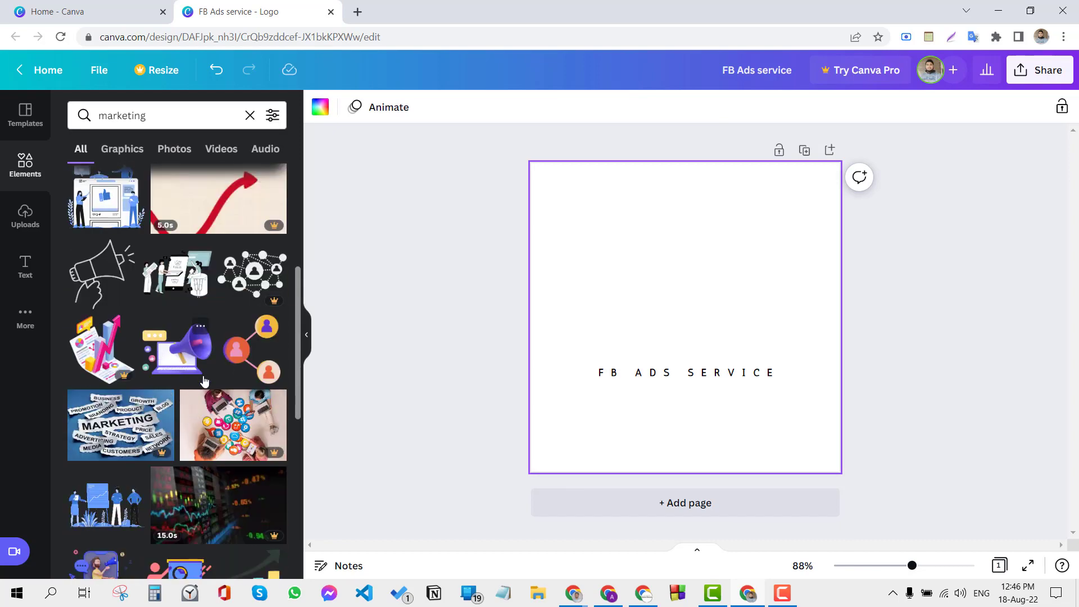
pyautogui.scroll(-4, 205, 379)
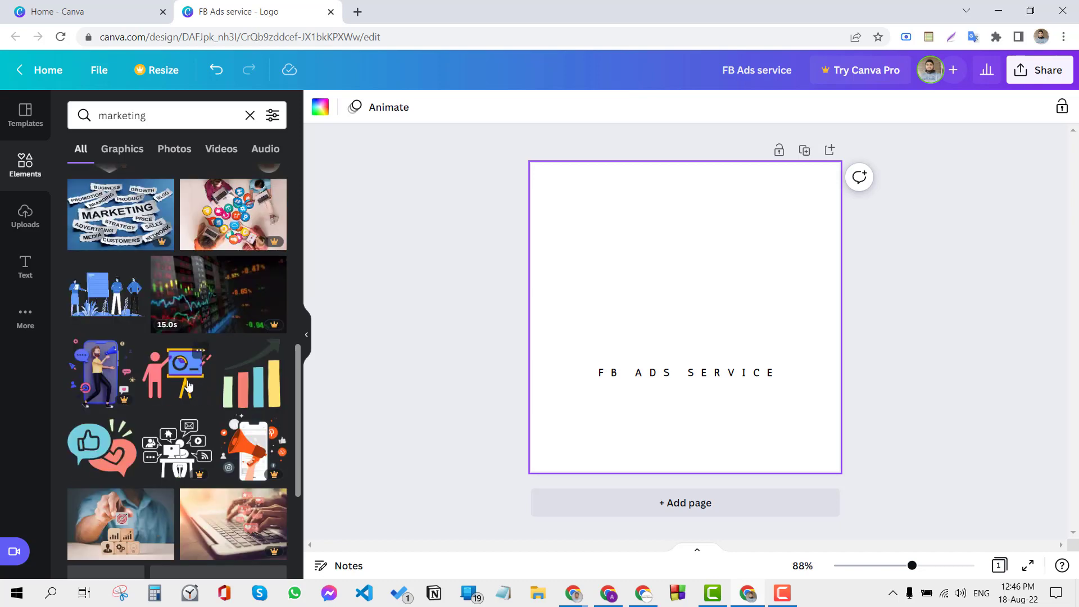
pyautogui.scroll(-10, 250, 416)
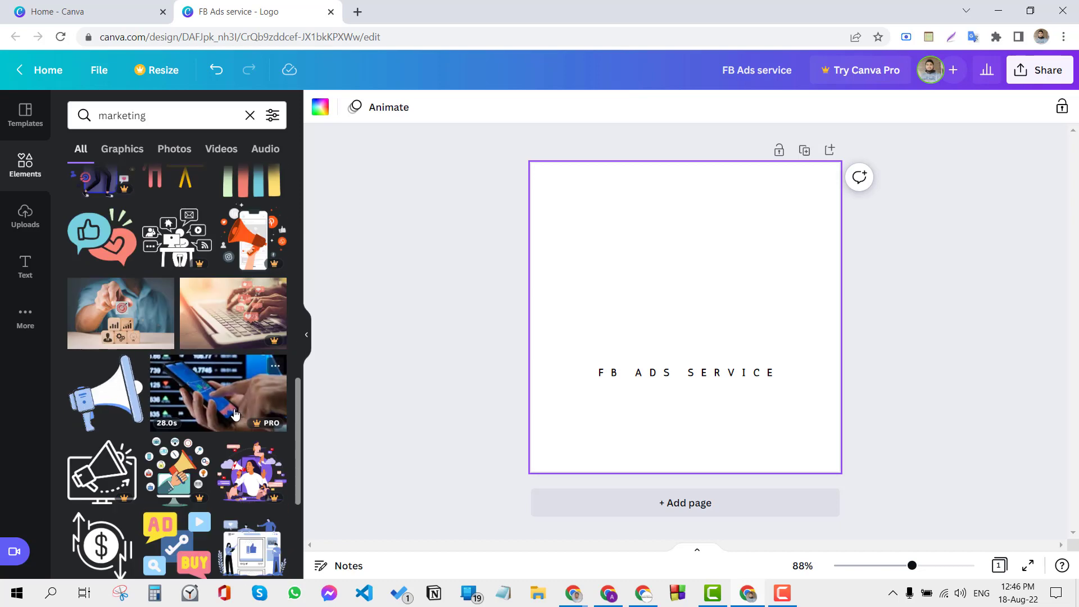
pyautogui.scroll(-8, 221, 409)
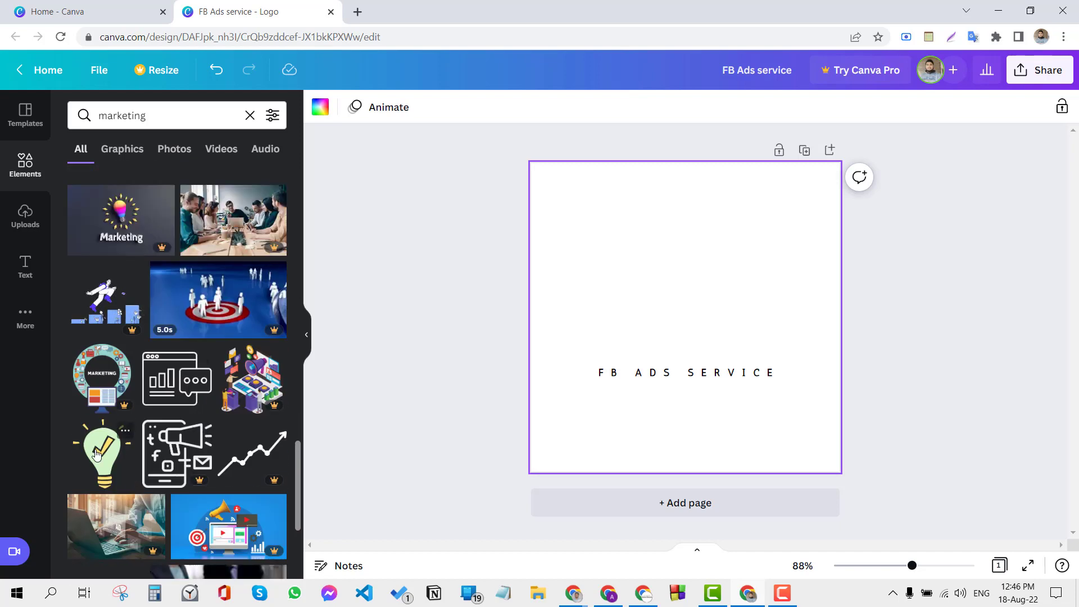
pyautogui.click(96, 454)
pyautogui.moveTo(680, 333); pyautogui.dragTo(667, 303)
pyautogui.click(440, 333)
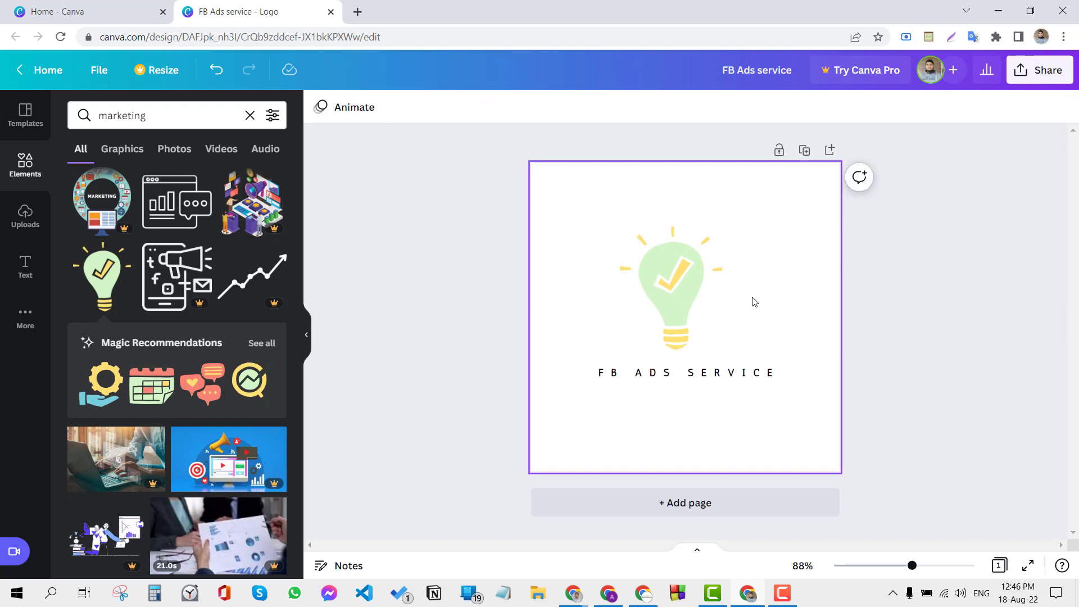
# Step: Look through further graphics in the marketing element results
pyautogui.click(733, 371)
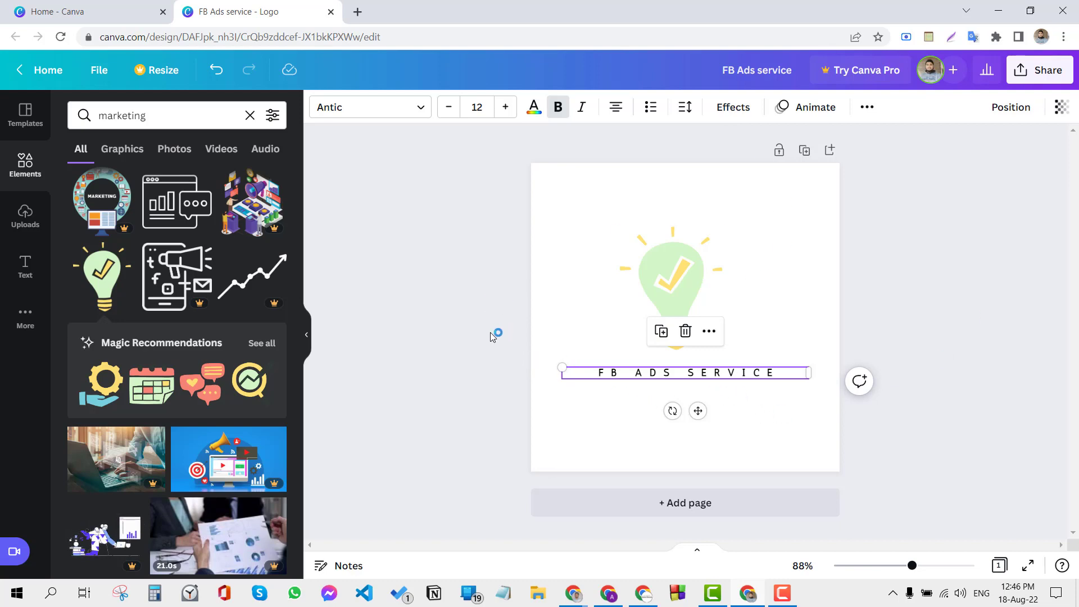
pyautogui.scroll(-5, 166, 400)
pyautogui.scroll(-5, 164, 399)
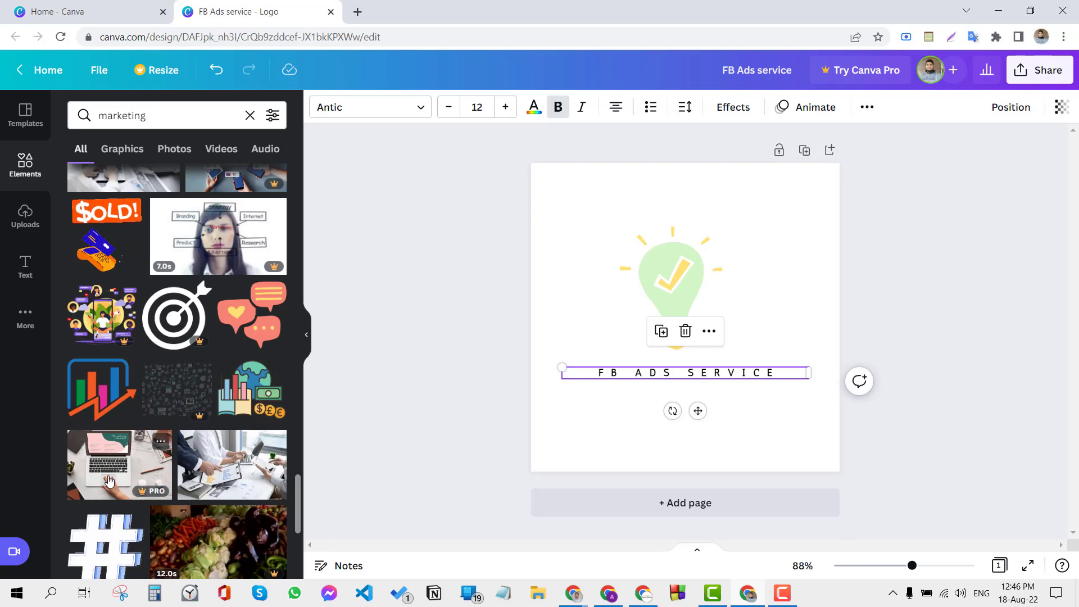
pyautogui.scroll(-10, 135, 475)
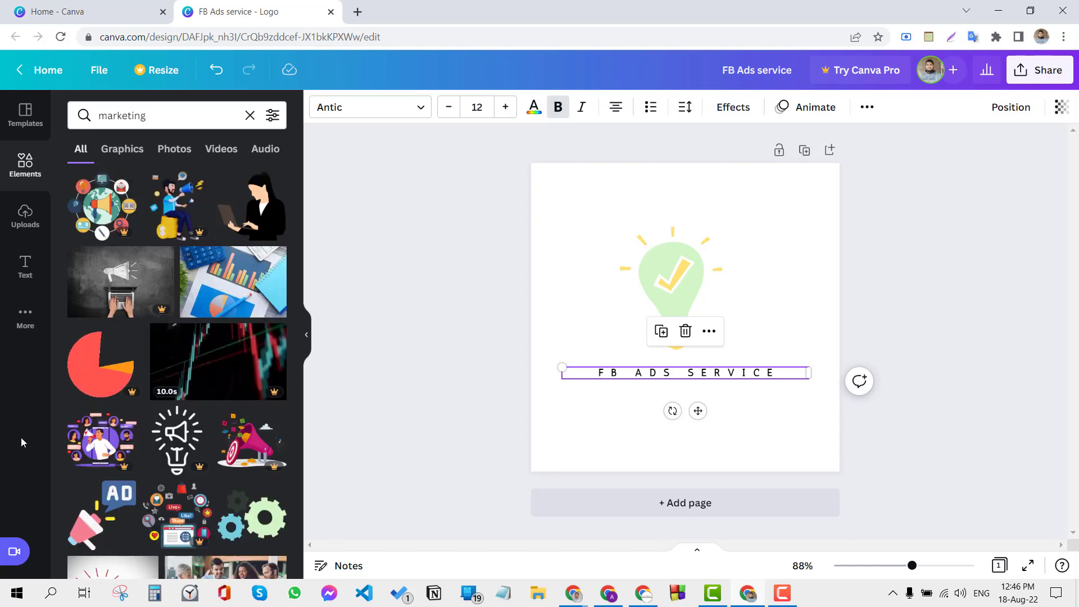
pyautogui.scroll(-4, 249, 290)
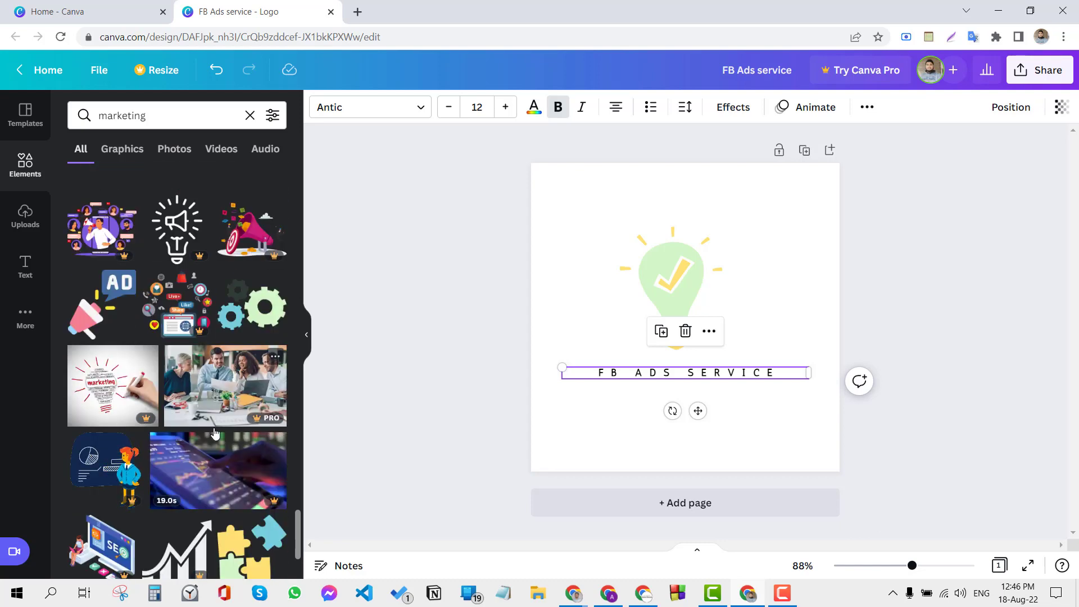
pyautogui.scroll(-5, 225, 360)
pyautogui.click(494, 374)
# Step: Recolour the light bulb graphic's yellow check mark, rays and base to the dark blue default colour
pyautogui.click(665, 289)
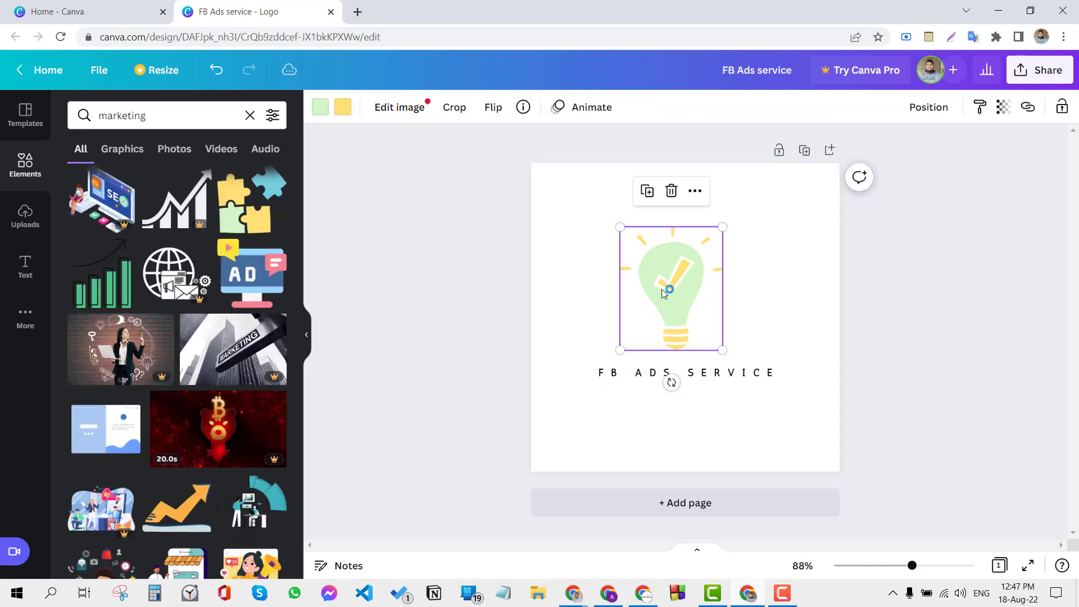
pyautogui.click(344, 108)
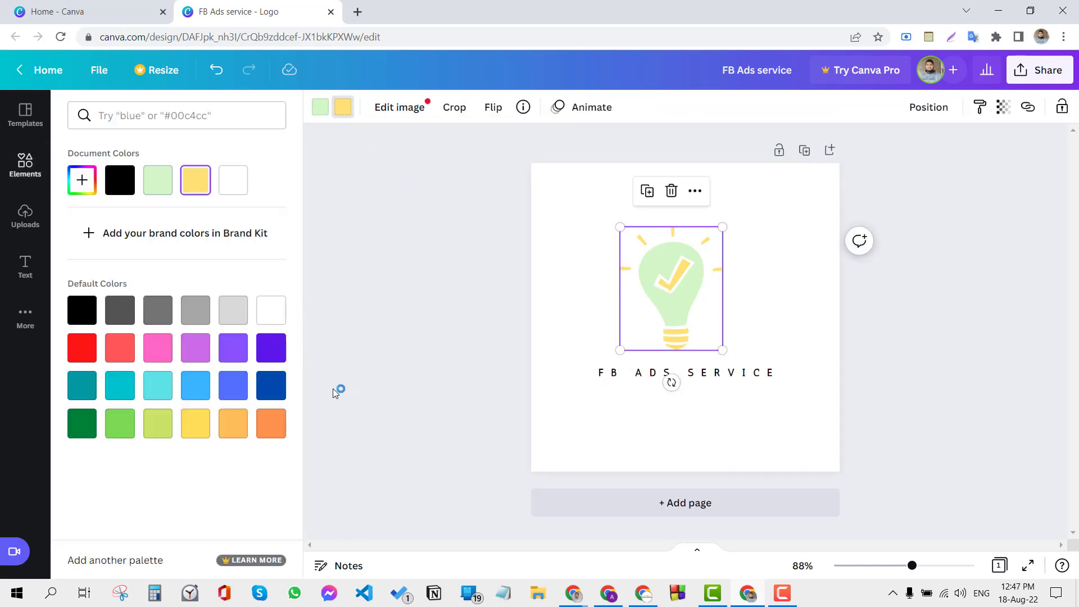
pyautogui.click(277, 390)
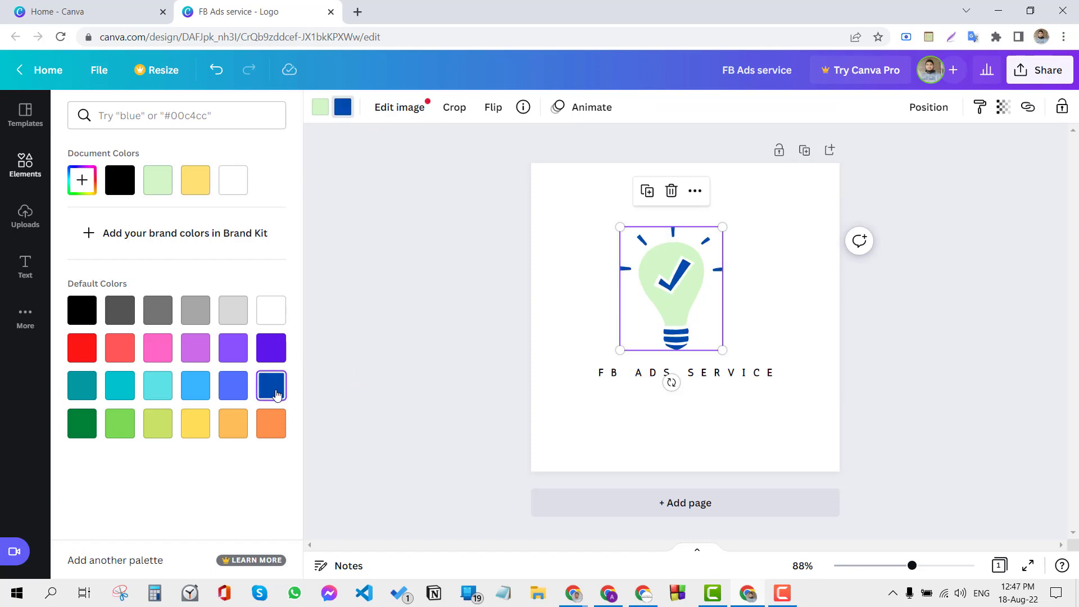
pyautogui.click(277, 350)
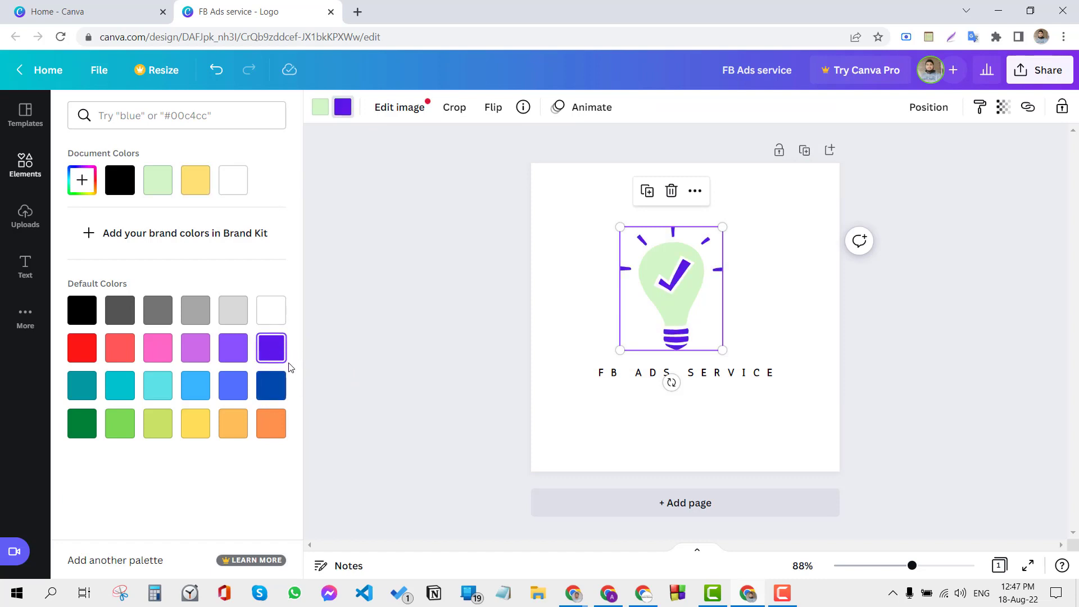
pyautogui.click(271, 386)
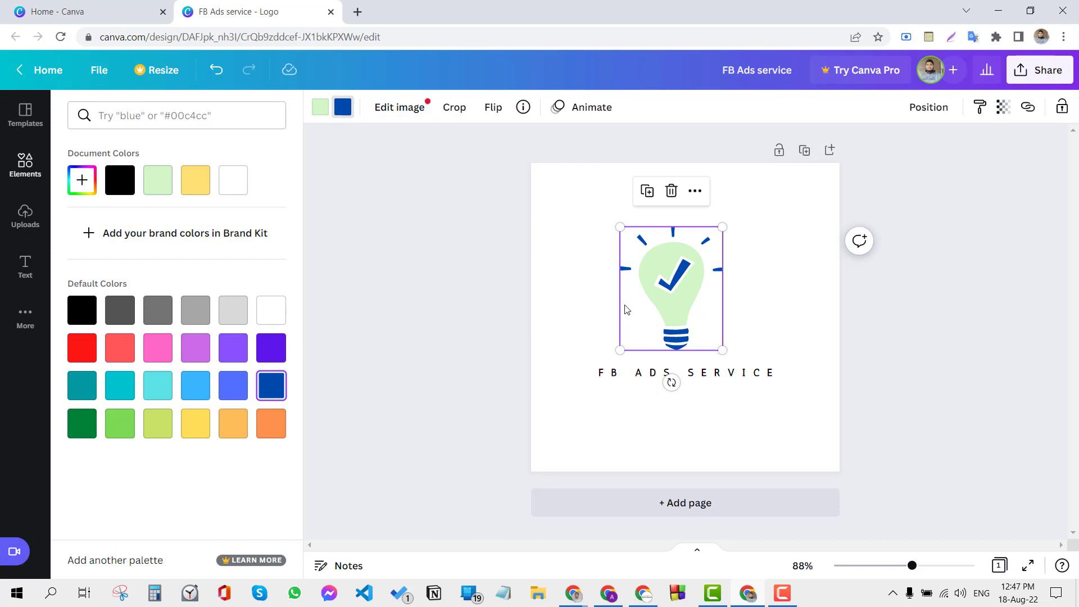
# Step: Recolour the pale green body of the light bulb to the brighter medium green default colour
pyautogui.click(323, 112)
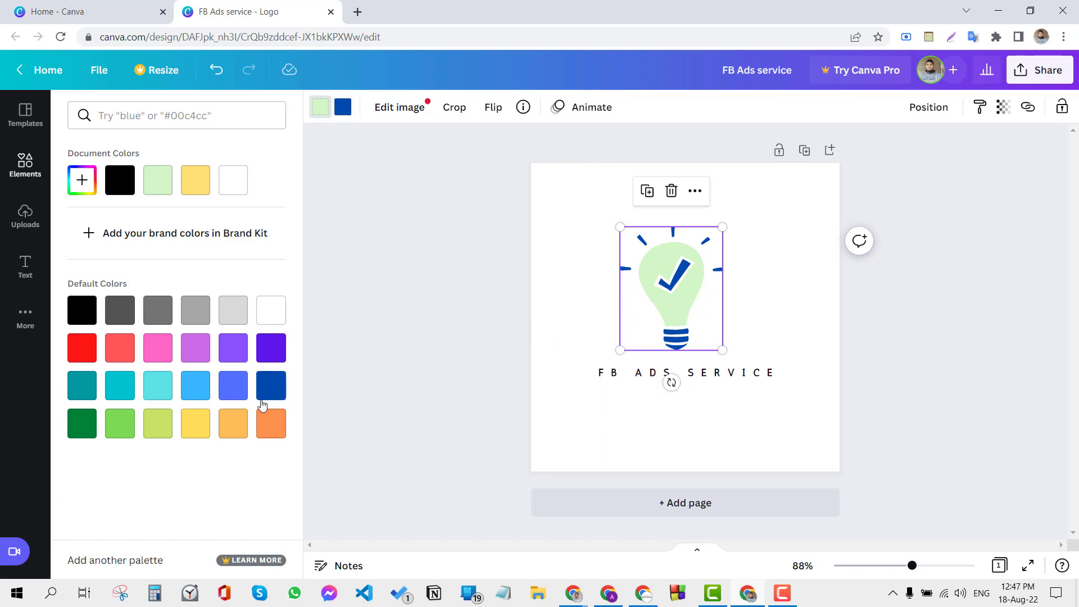
pyautogui.click(237, 438)
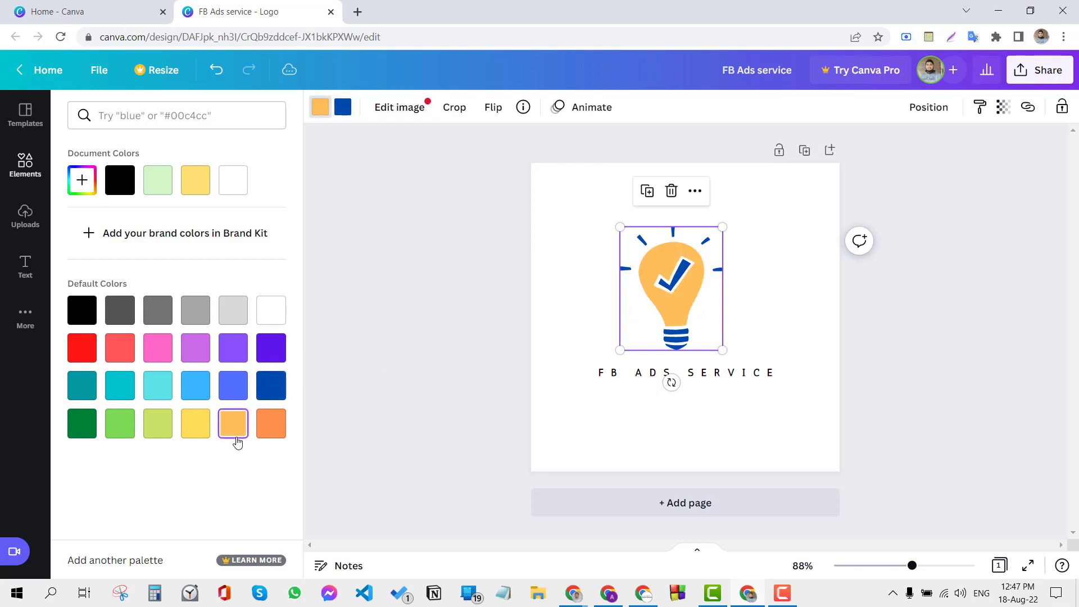
pyautogui.click(208, 433)
pyautogui.click(120, 422)
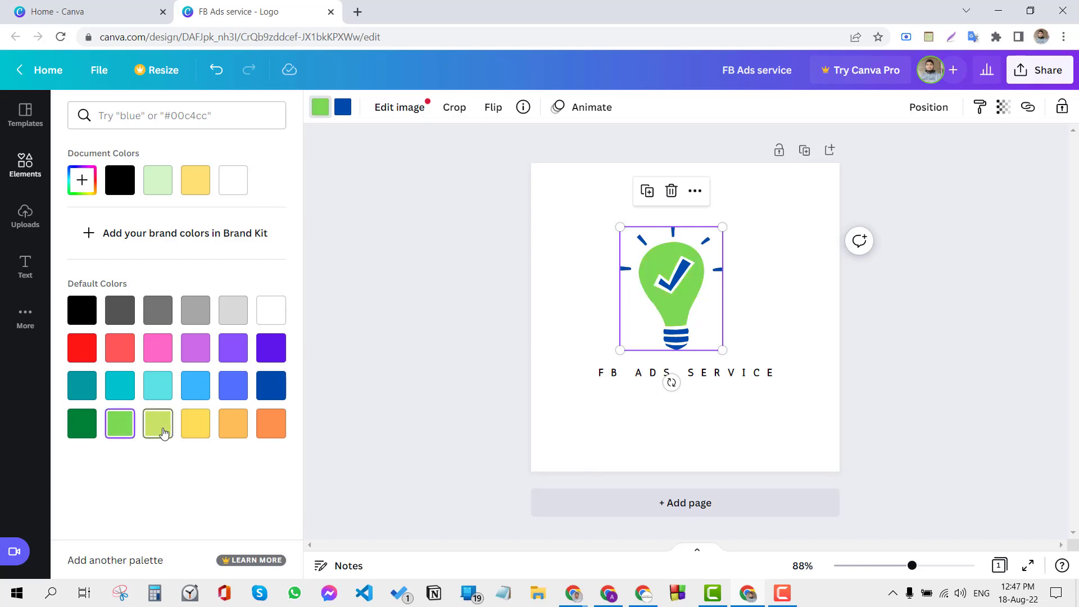
pyautogui.click(499, 371)
# Step: Increase the FB ADS SERVICE text size to 16, keeping it on a single line below the bulb
pyautogui.click(602, 404)
pyautogui.click(624, 374)
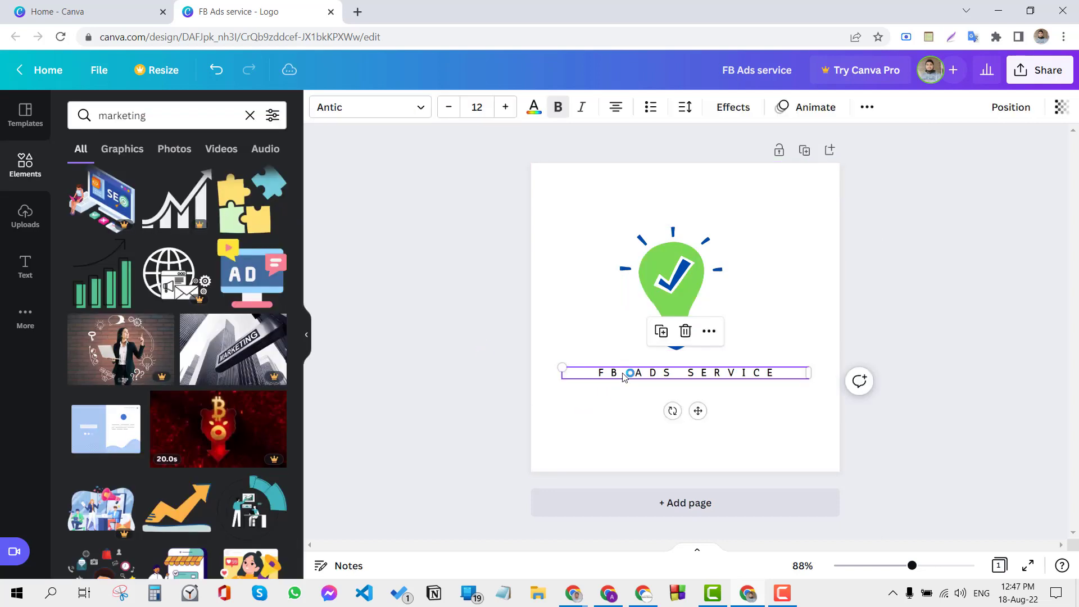
pyautogui.click(506, 107)
pyautogui.click(506, 107)
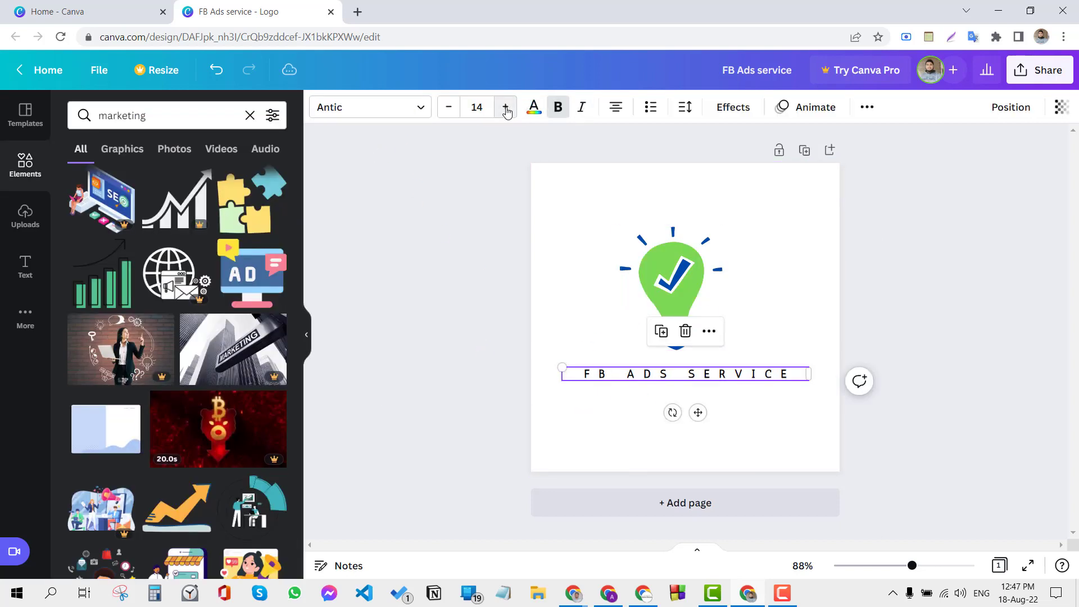
pyautogui.click(506, 107)
pyautogui.click(506, 107)
pyautogui.click(505, 107)
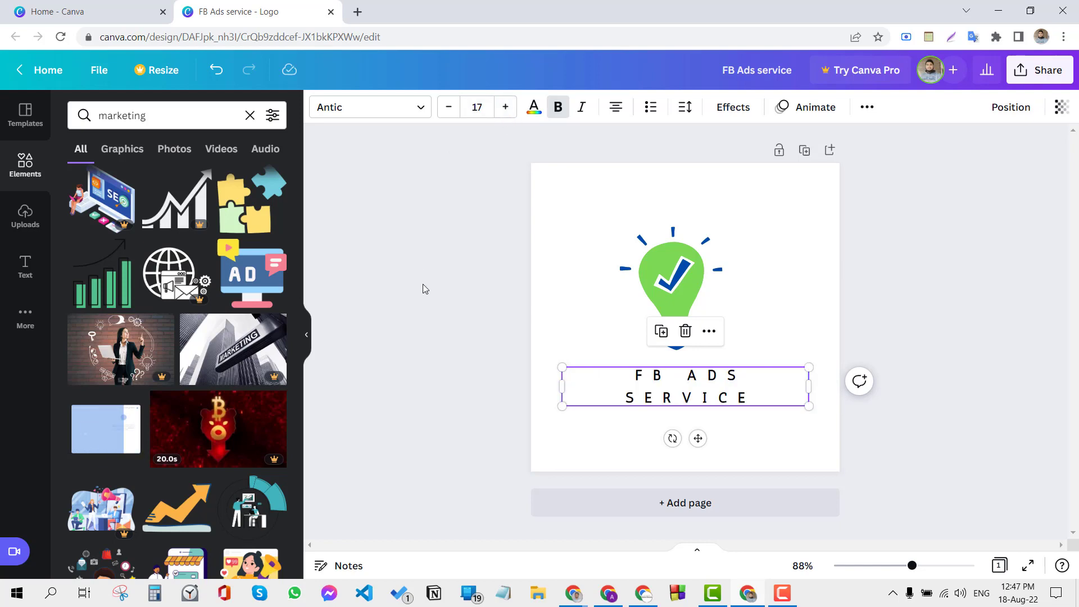
pyautogui.click(422, 308)
pyautogui.click(694, 373)
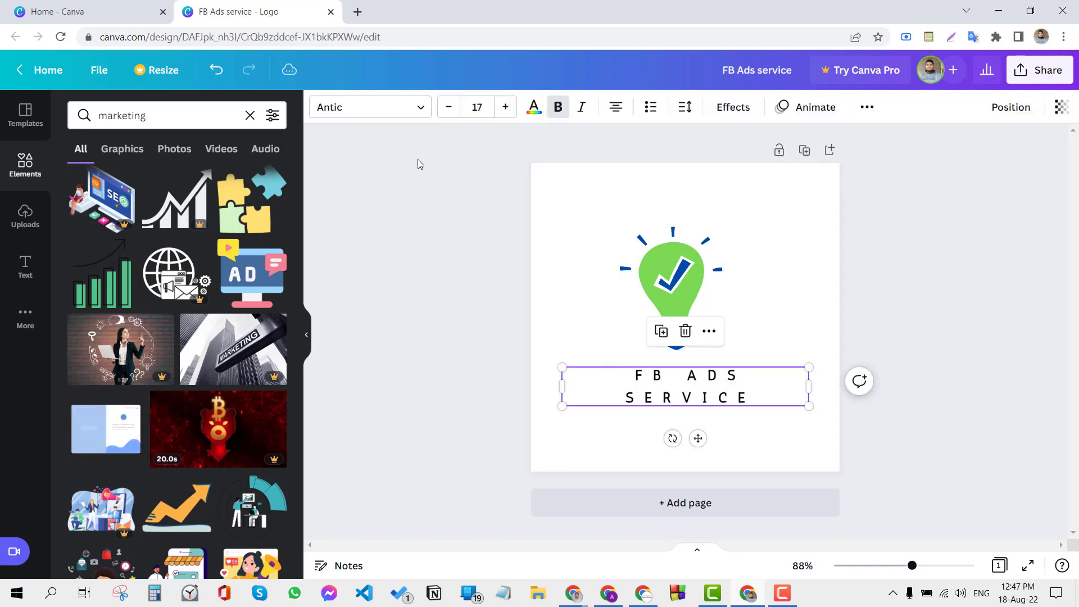
pyautogui.click(449, 107)
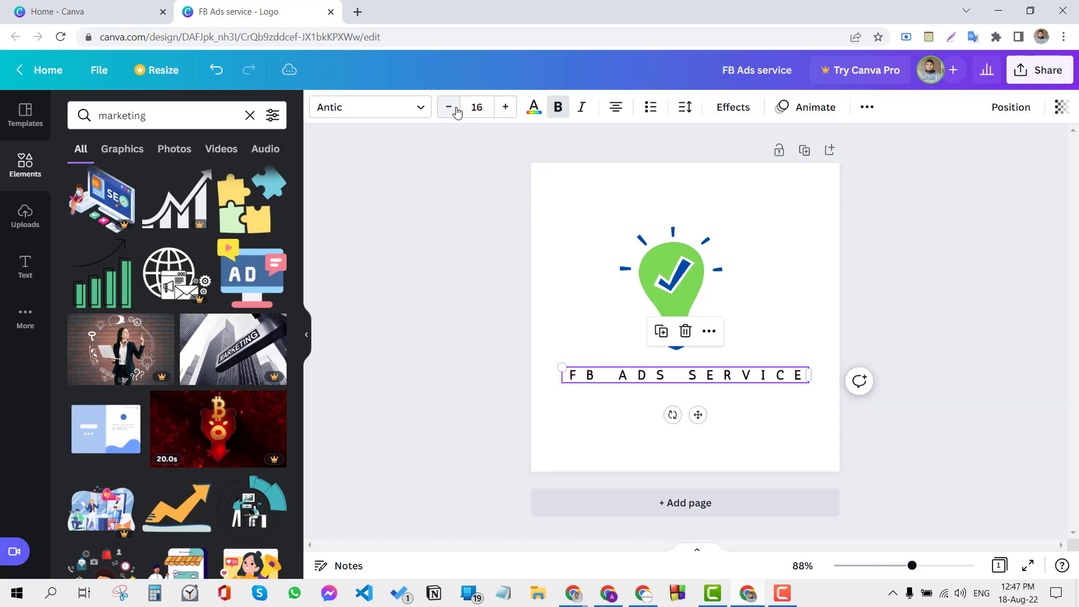
pyautogui.click(444, 323)
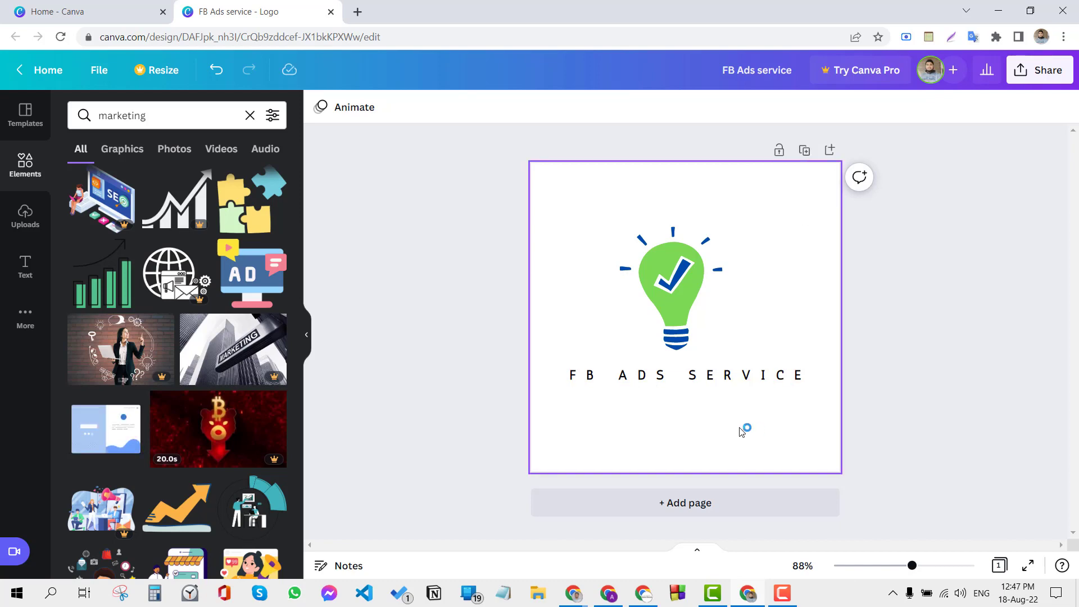
pyautogui.scroll(-15, 245, 320)
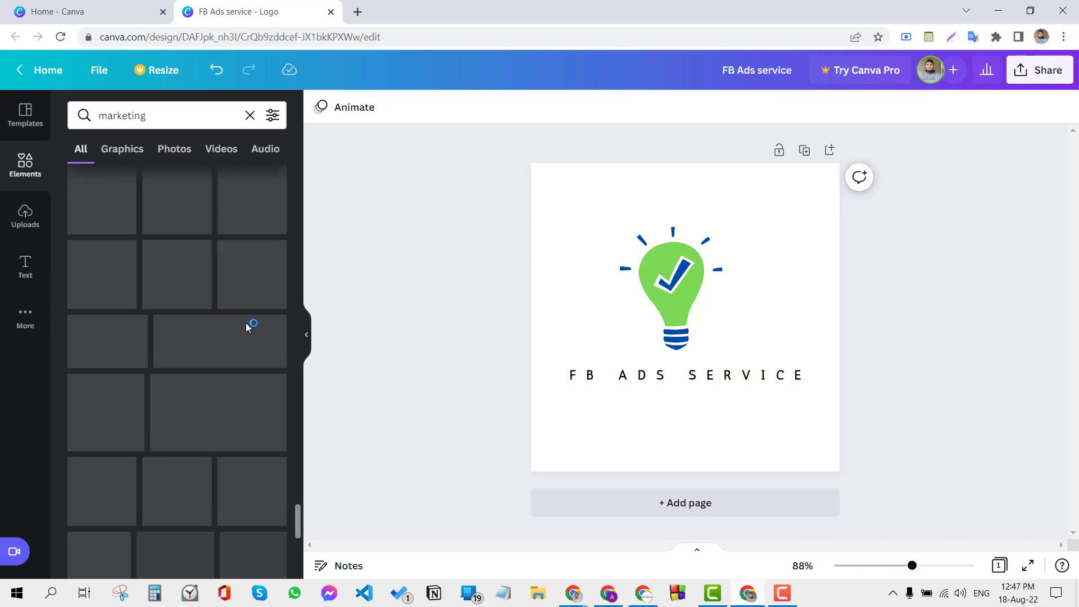
pyautogui.scroll(-5, 141, 359)
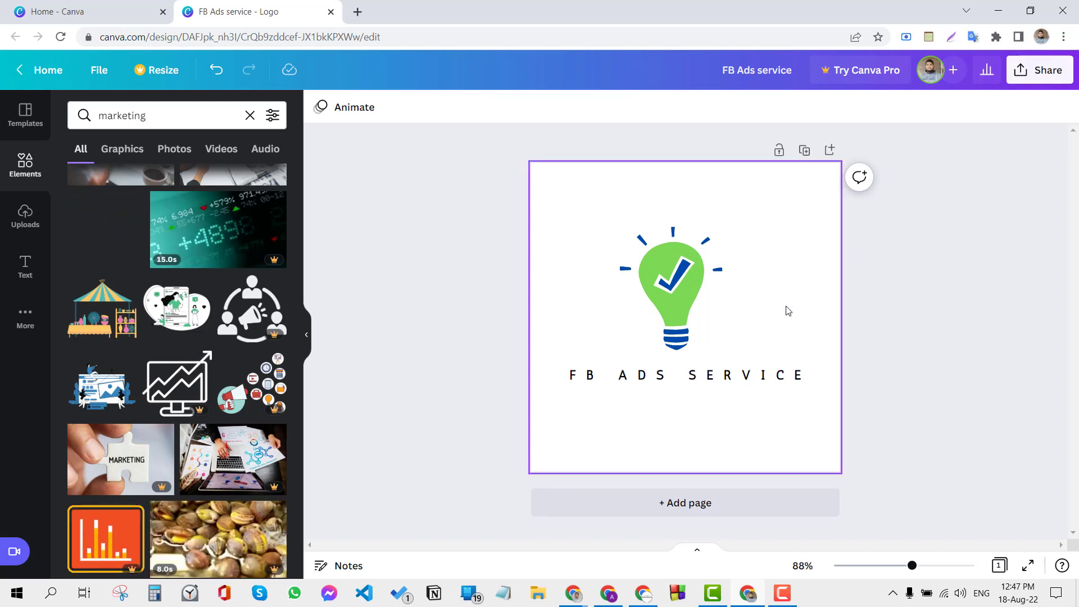
# Step: Download the logo as a PNG to the Down folder on the Work (E:) drive, and view the saved image
pyautogui.click(1041, 76)
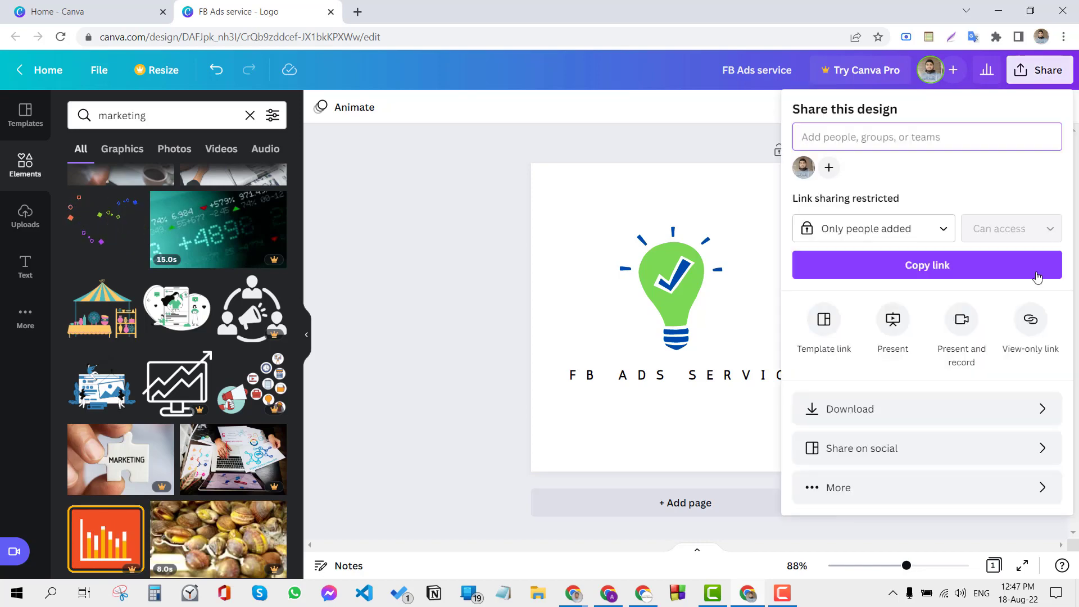
pyautogui.click(892, 426)
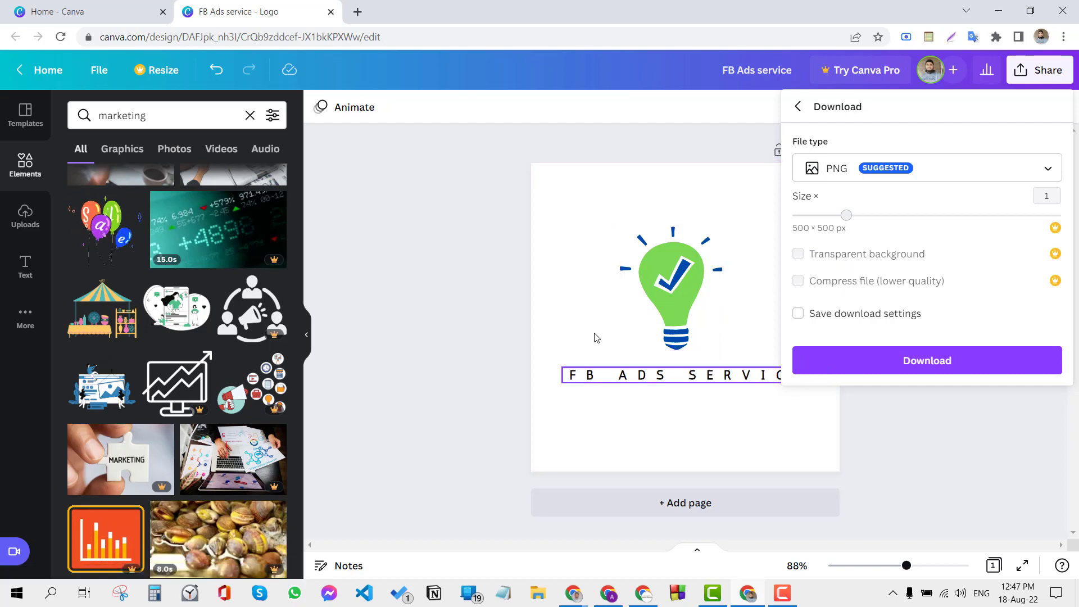
pyautogui.click(888, 371)
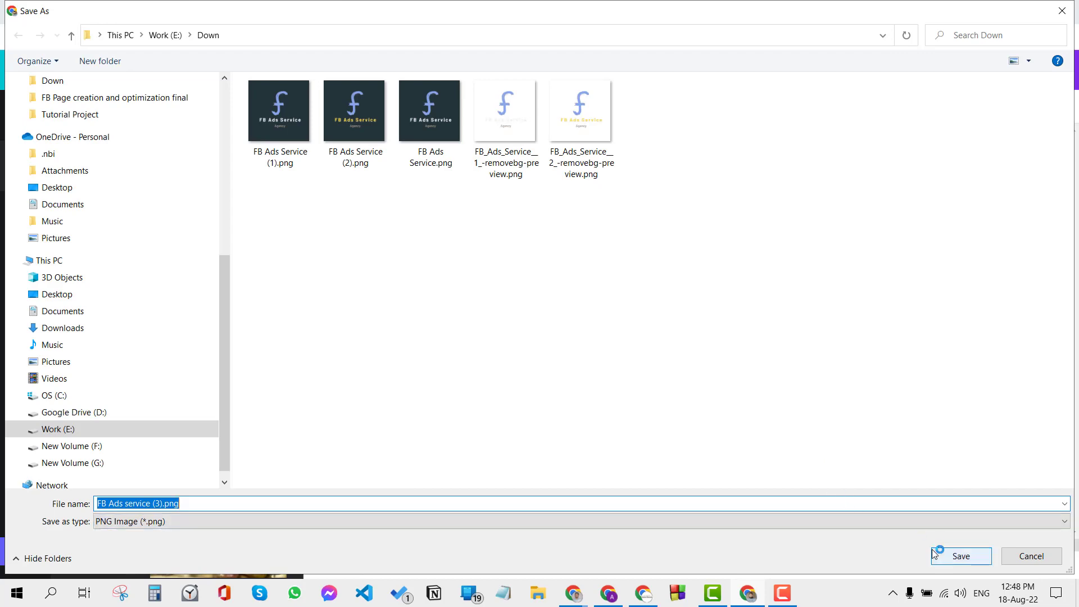
pyautogui.click(933, 553)
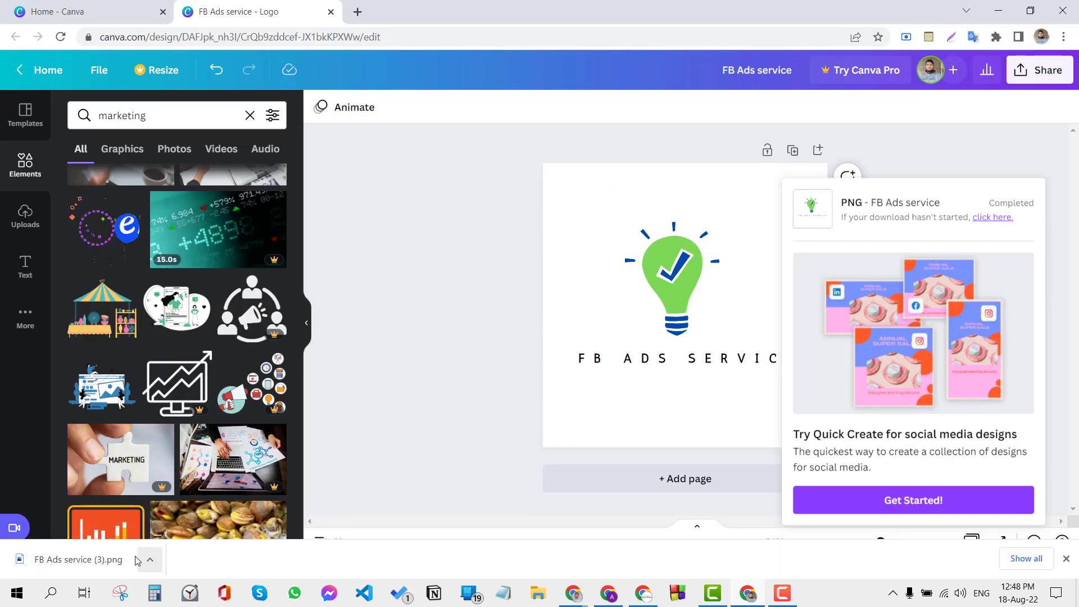
pyautogui.click(79, 560)
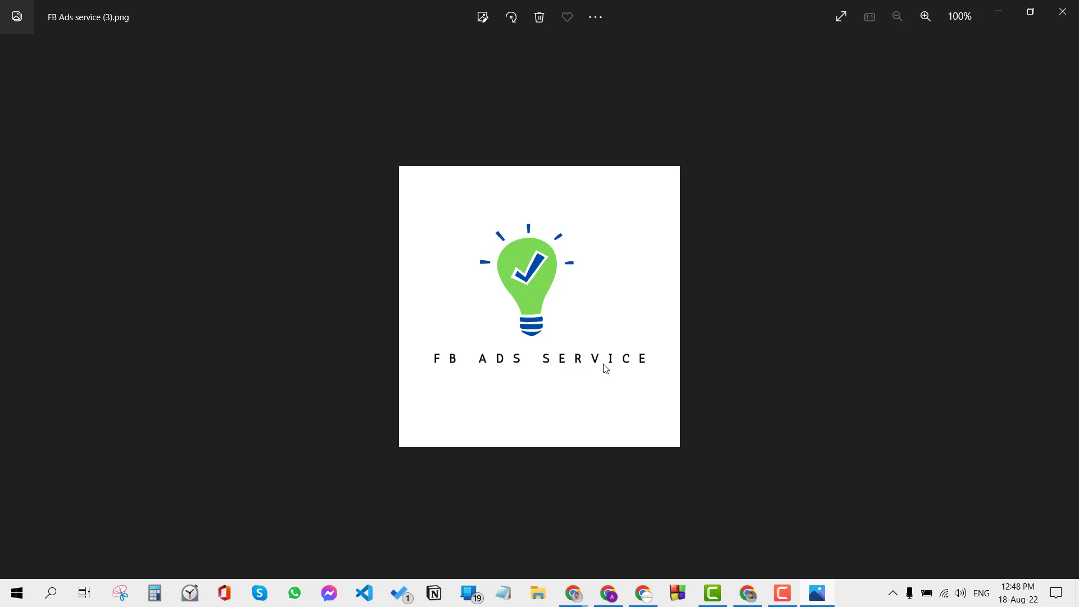
pyautogui.click(1062, 11)
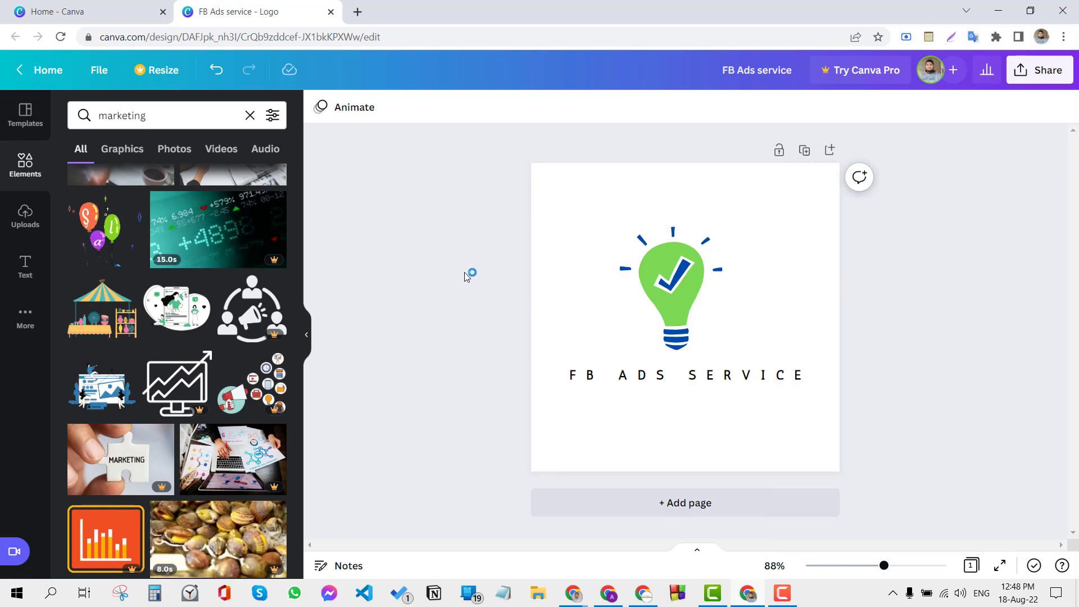